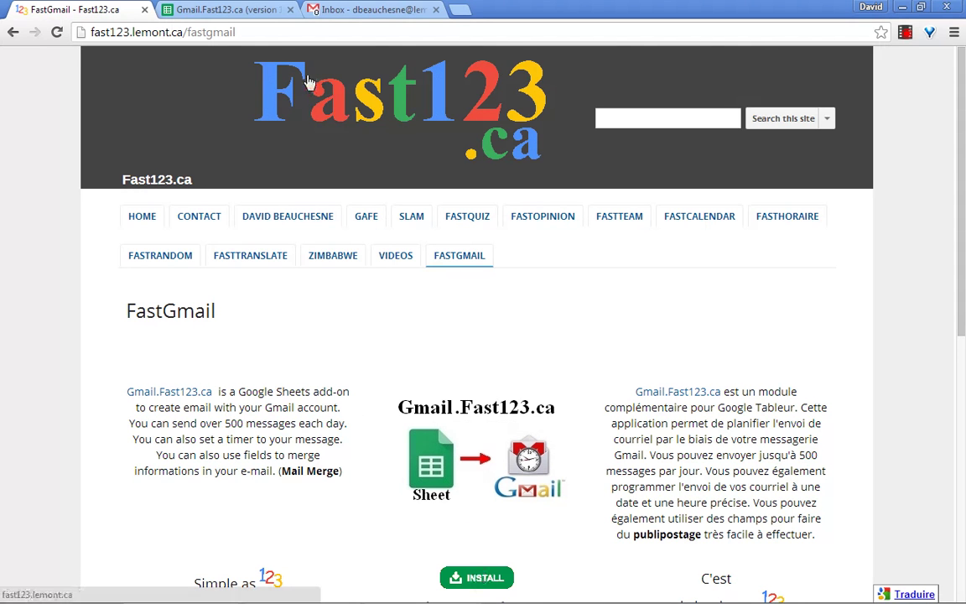
Step: Switch from the FastGmail web page to the Gmail.Fast123.ca spreadsheet tab
click(259, 10)
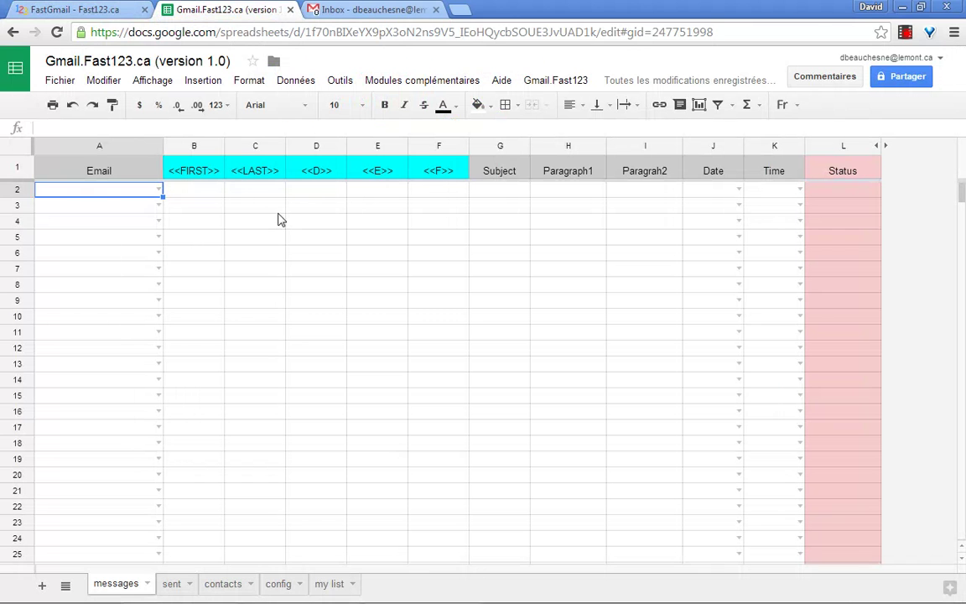
Step: Fill the first recipient in A2 by typing 'davi' and choosing the contact
click(160, 190)
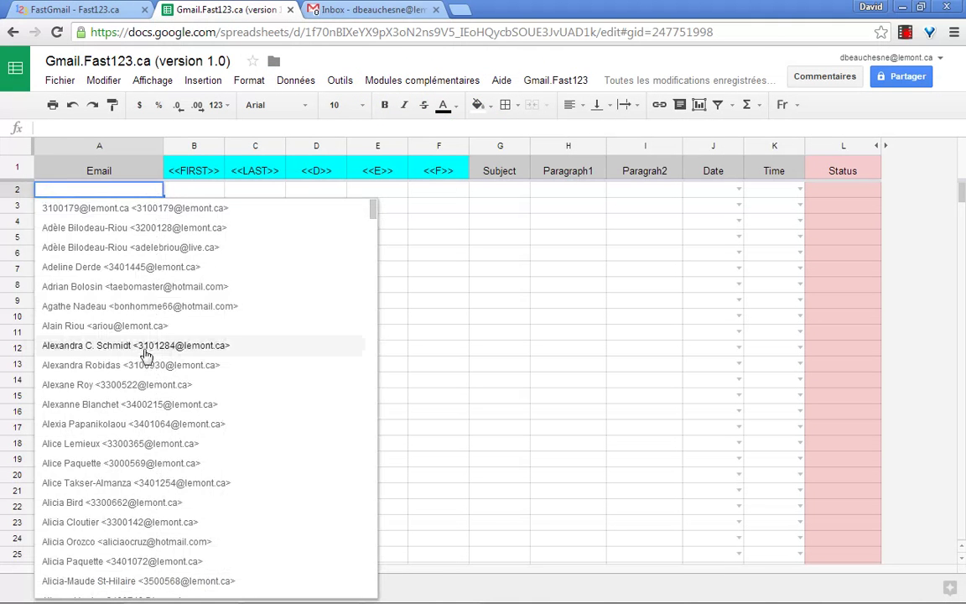
key(Escape)
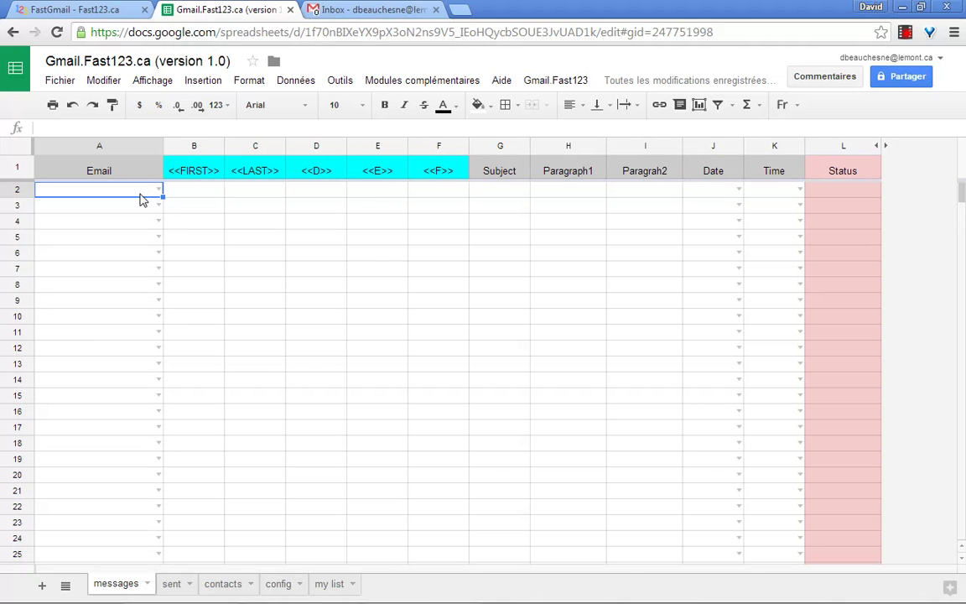
text(dav)
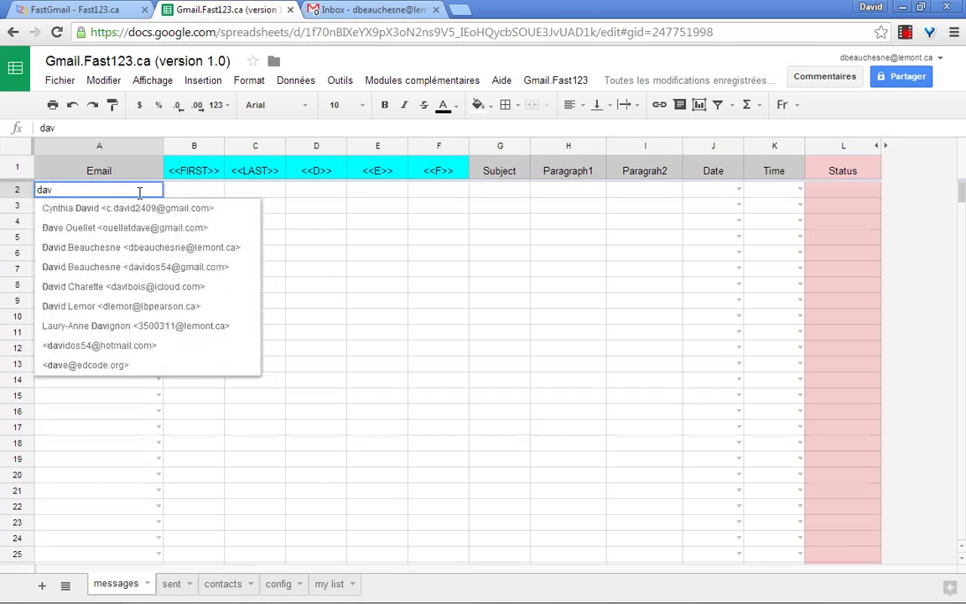
text(i)
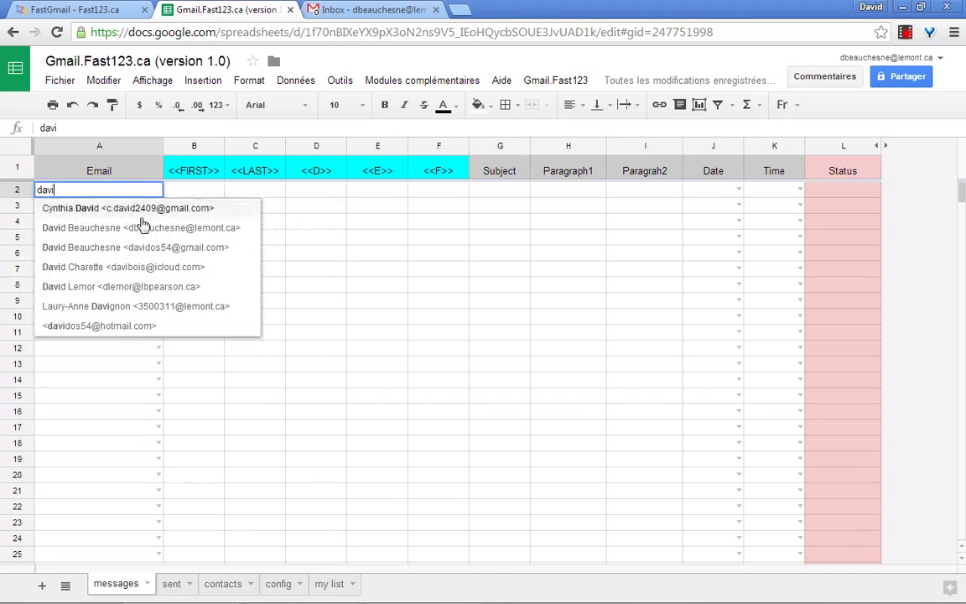
click(144, 227)
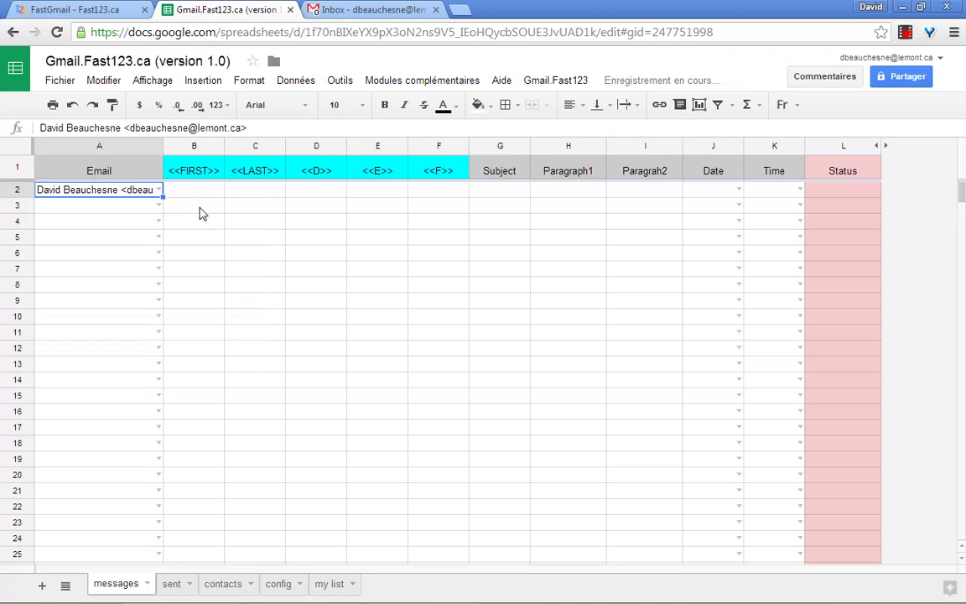
drag(205, 172, 426, 179)
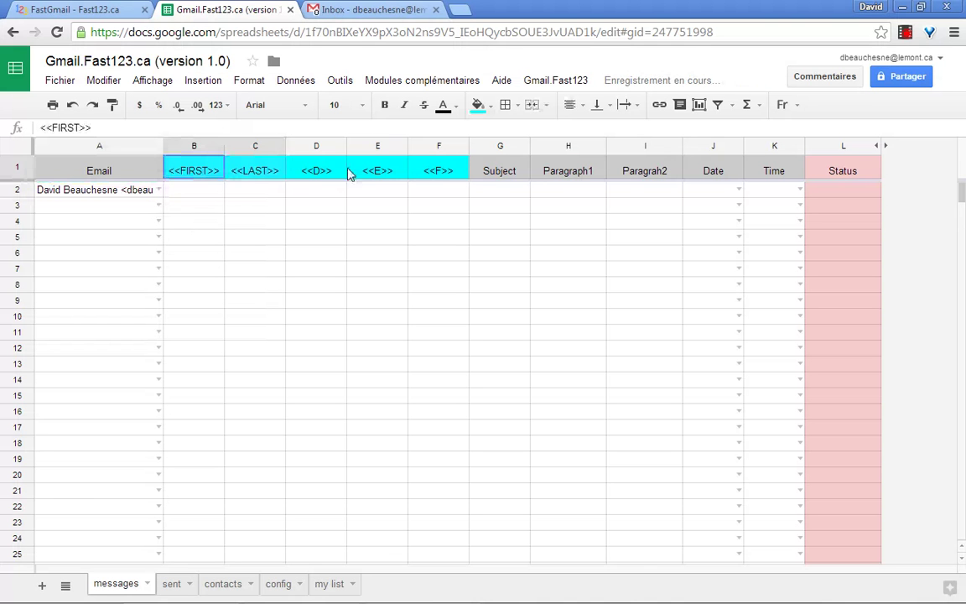
click(422, 193)
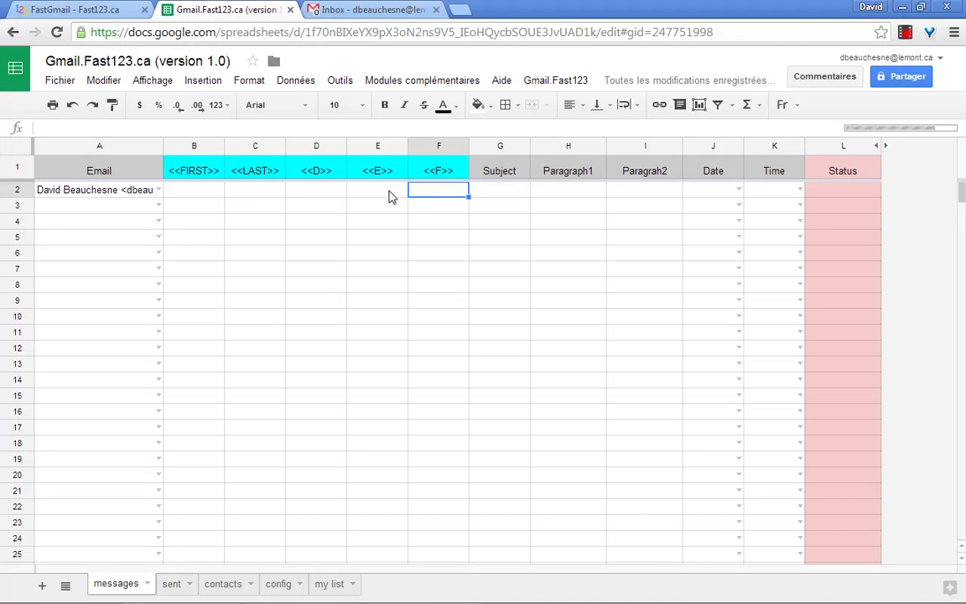
Step: Give the first message the subject 'Hi David' and paragraph 'Happy new year'
click(505, 194)
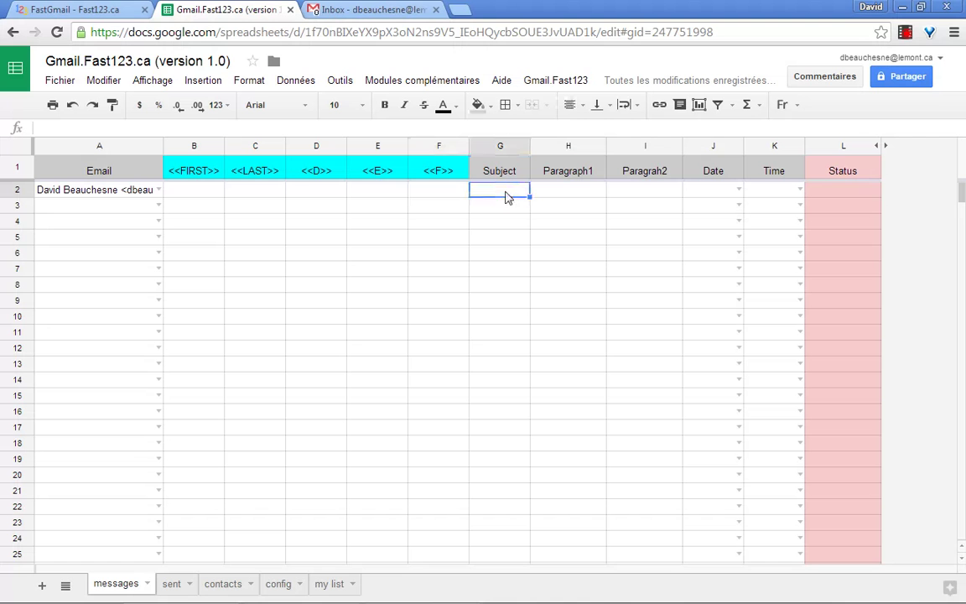
text(Hi Da)
text(vid)
key(Tab)
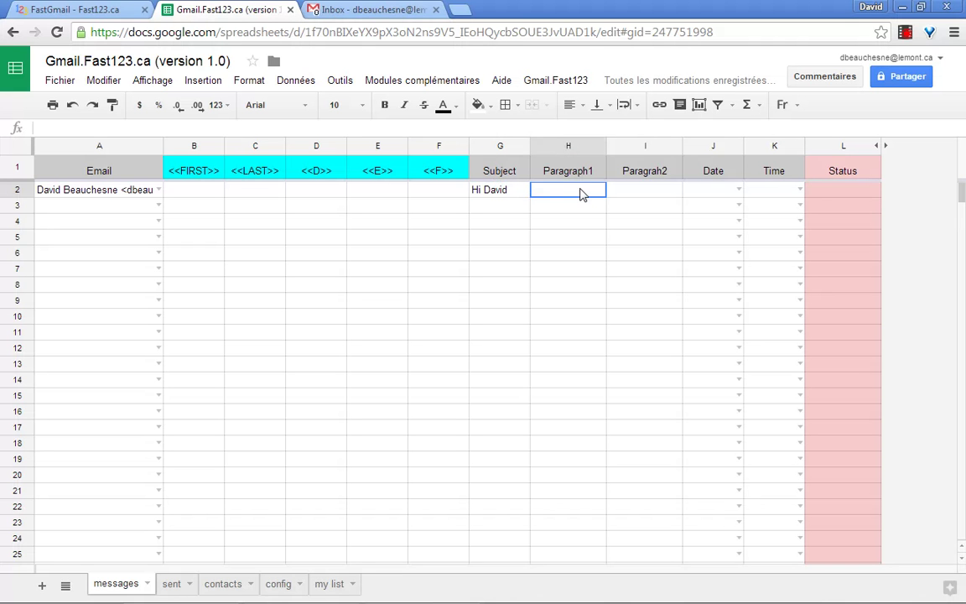
text(Happ)
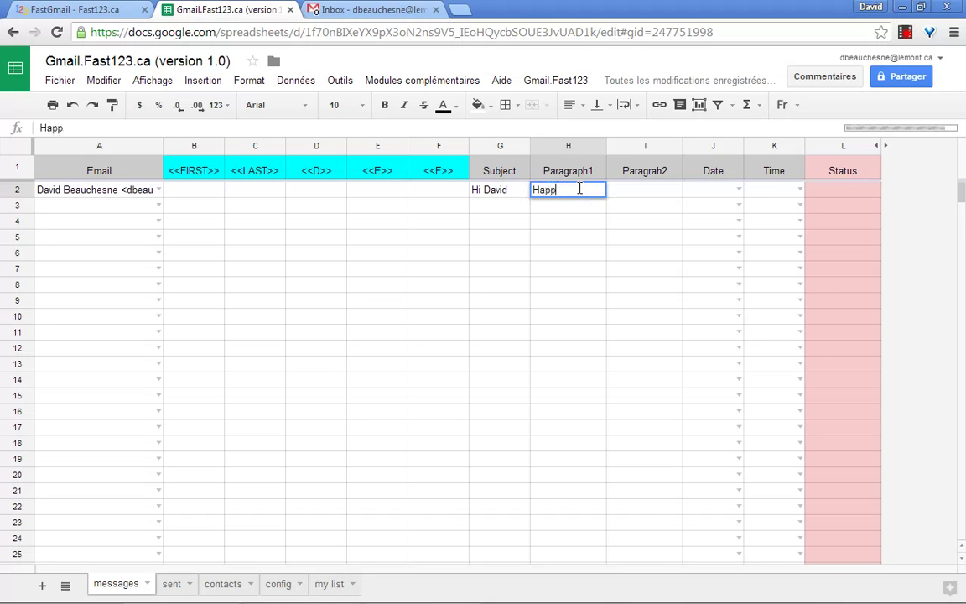
text(y new)
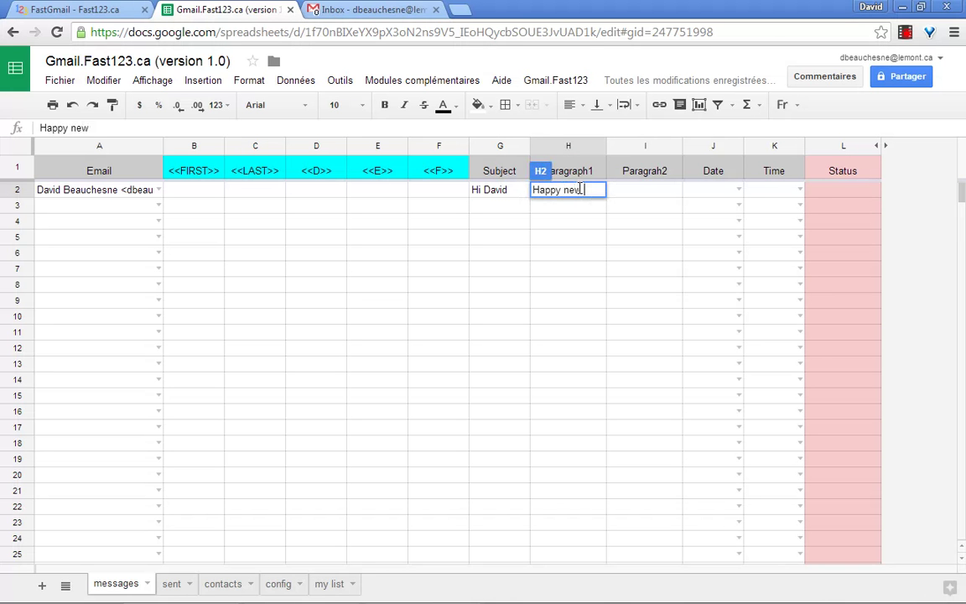
text( year)
key(Return)
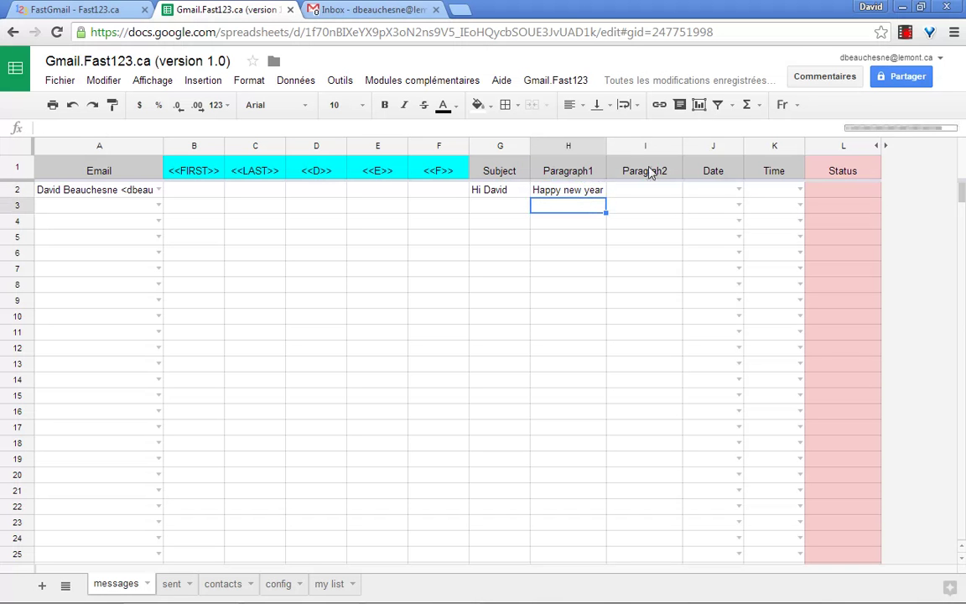
Step: Pick 2016-01-03 from J2's date list and enter 8:00 as the send time in K2
click(700, 193)
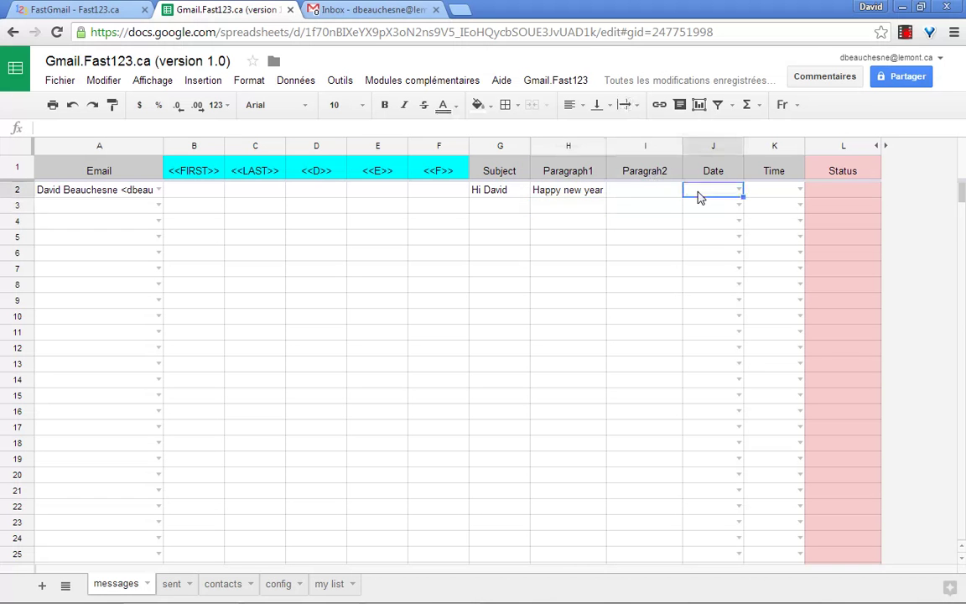
click(740, 191)
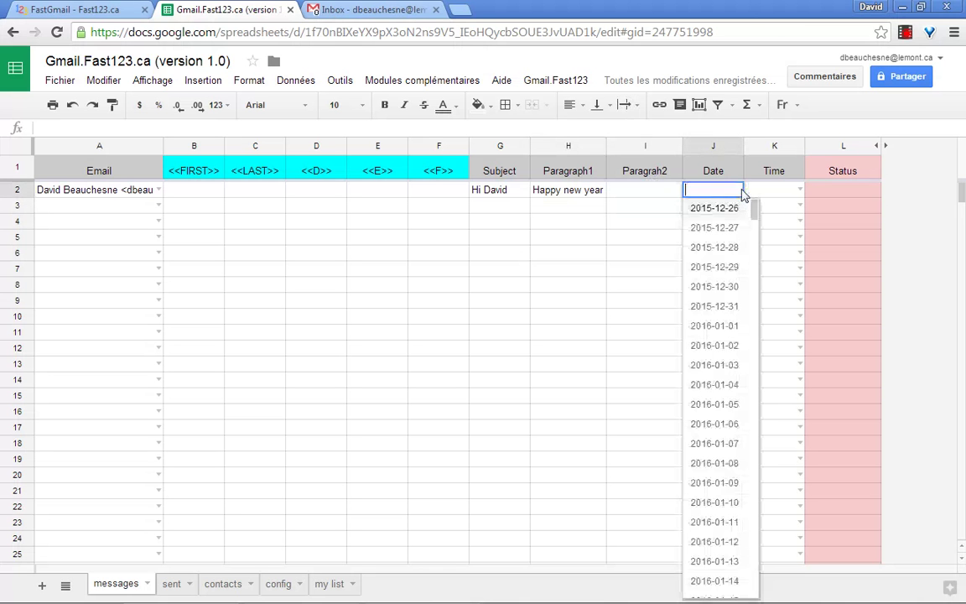
click(718, 365)
click(772, 191)
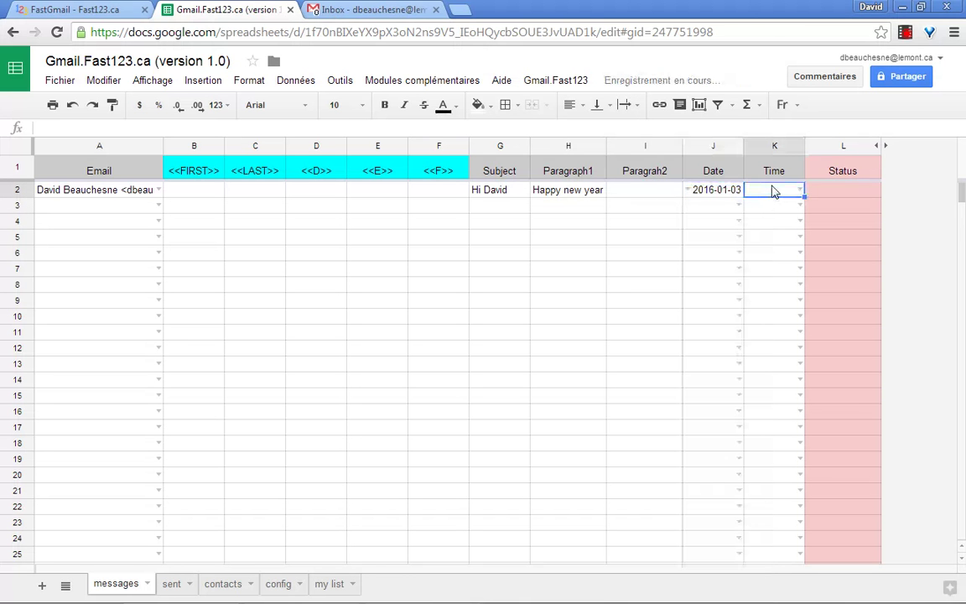
text(8:00)
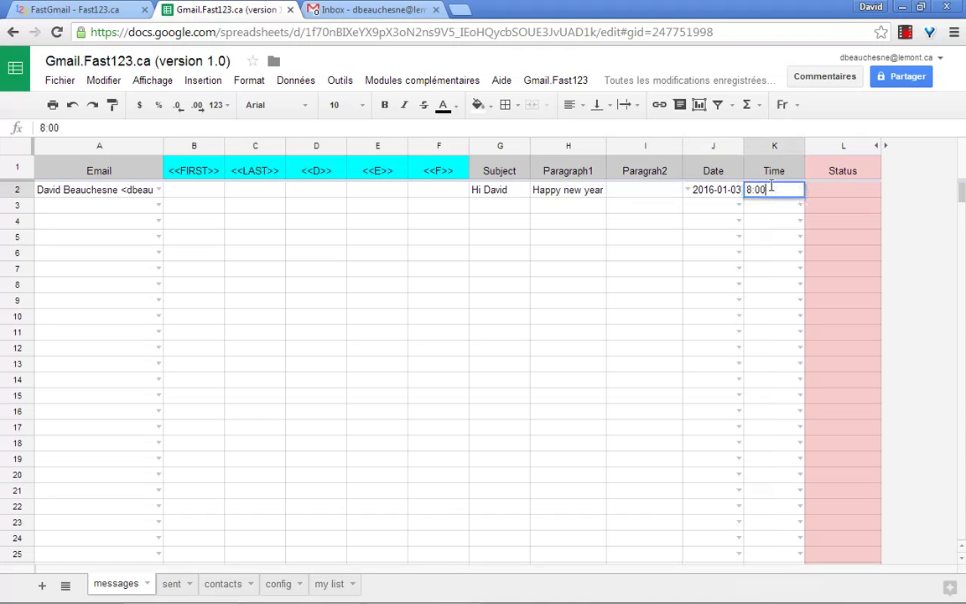
key(Return)
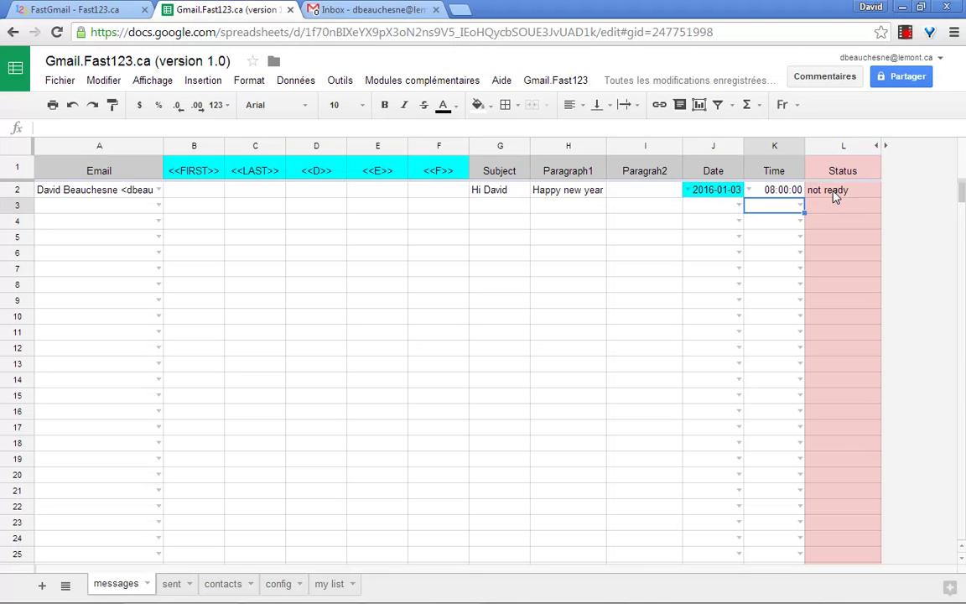
click(491, 192)
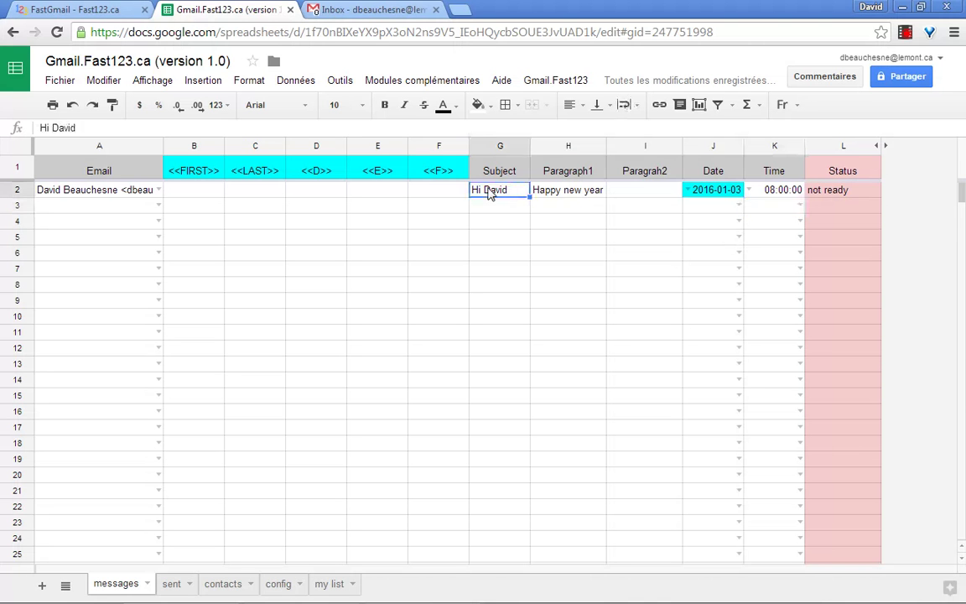
click(560, 82)
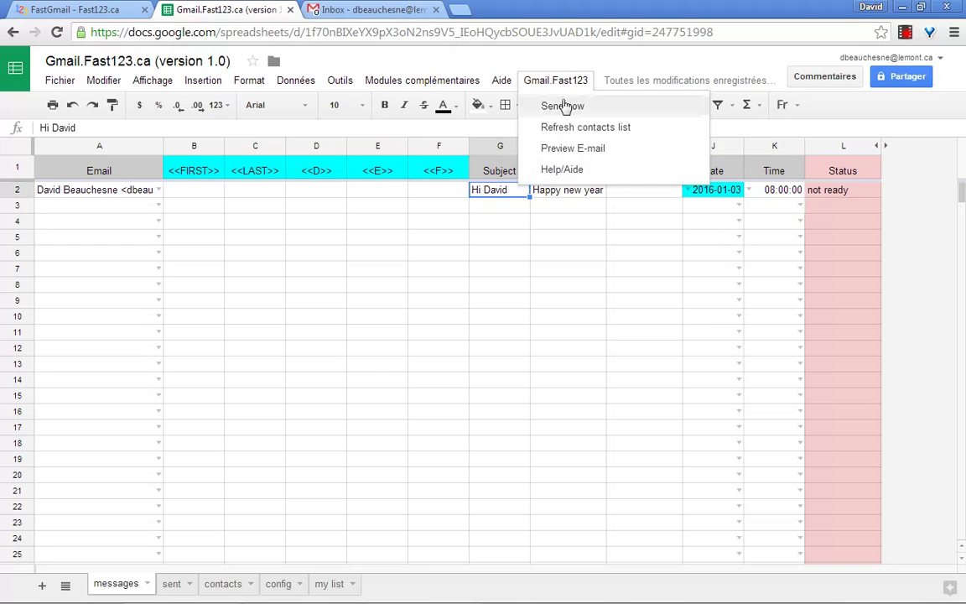
click(565, 151)
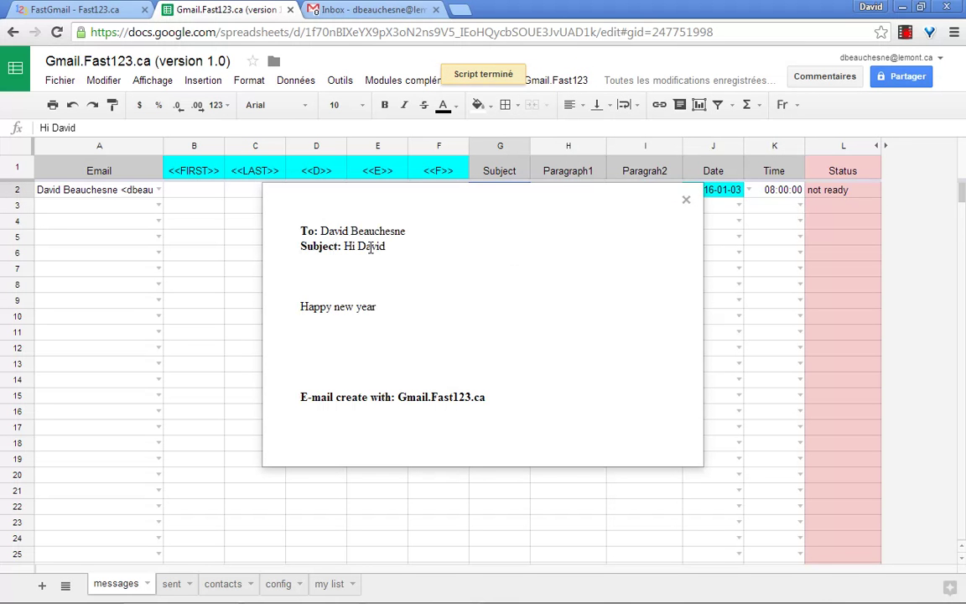
click(685, 202)
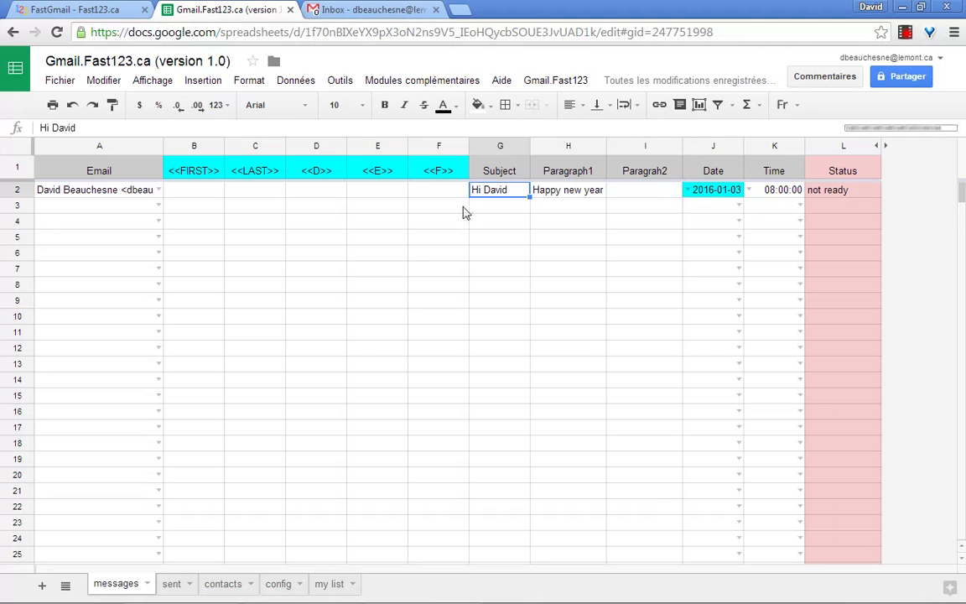
click(373, 209)
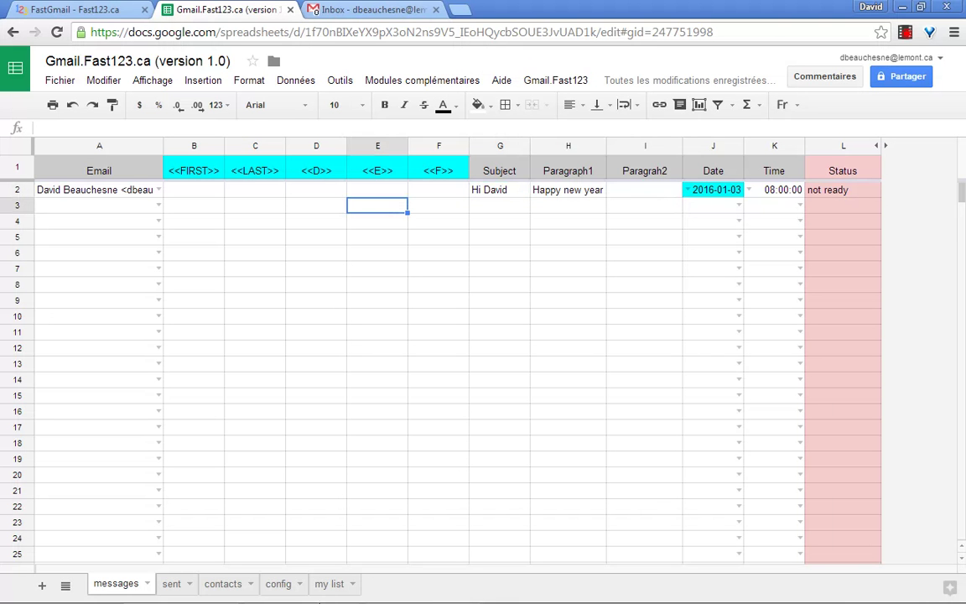
Step: Copy the student rows from the 'my list' sheet and paste them into the messages sheet at A3
click(329, 585)
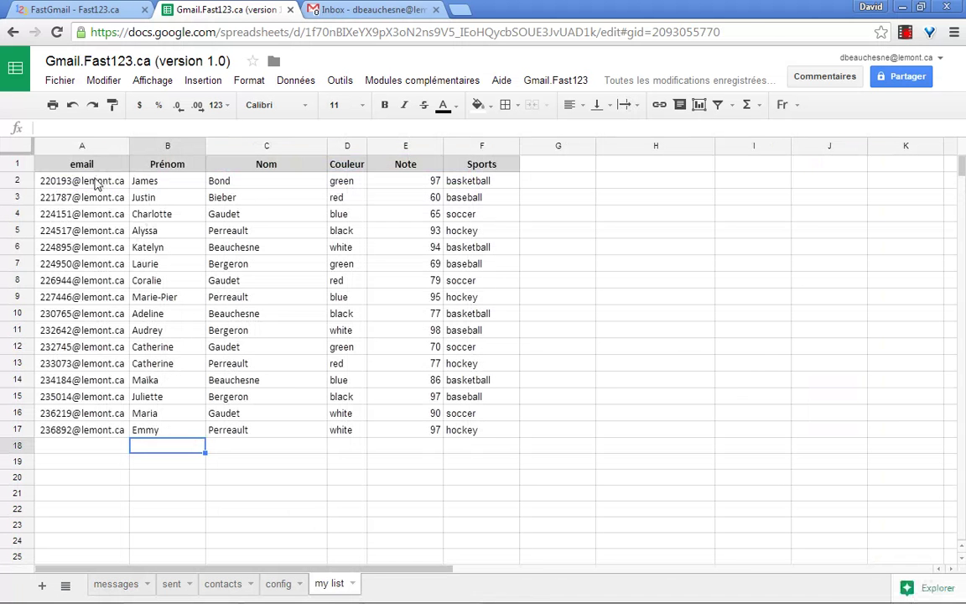
mouse_move(83, 179)
mouse_down()
mouse_move(383, 214)
mouse_move(480, 432)
mouse_up()
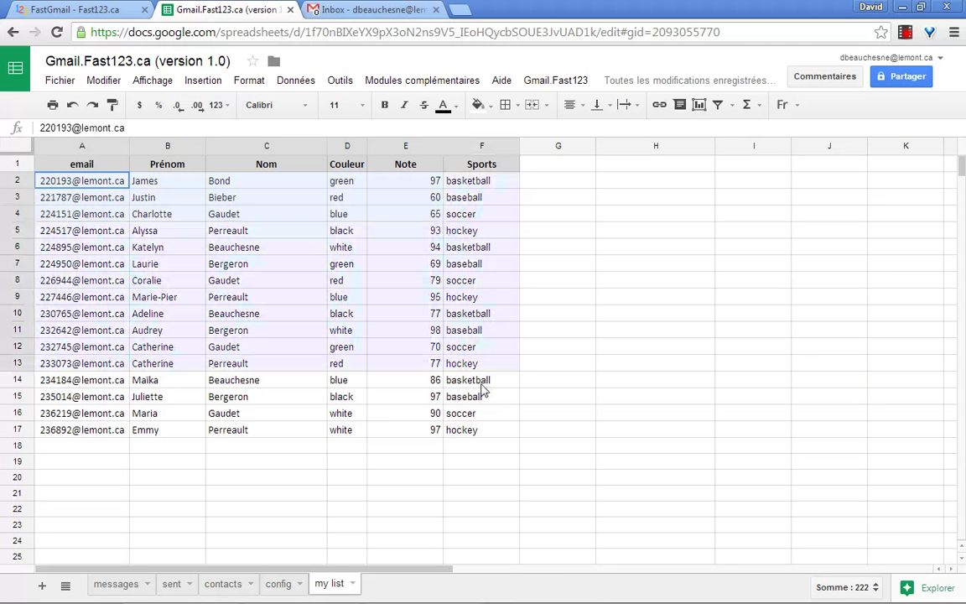
key(ctrl+c)
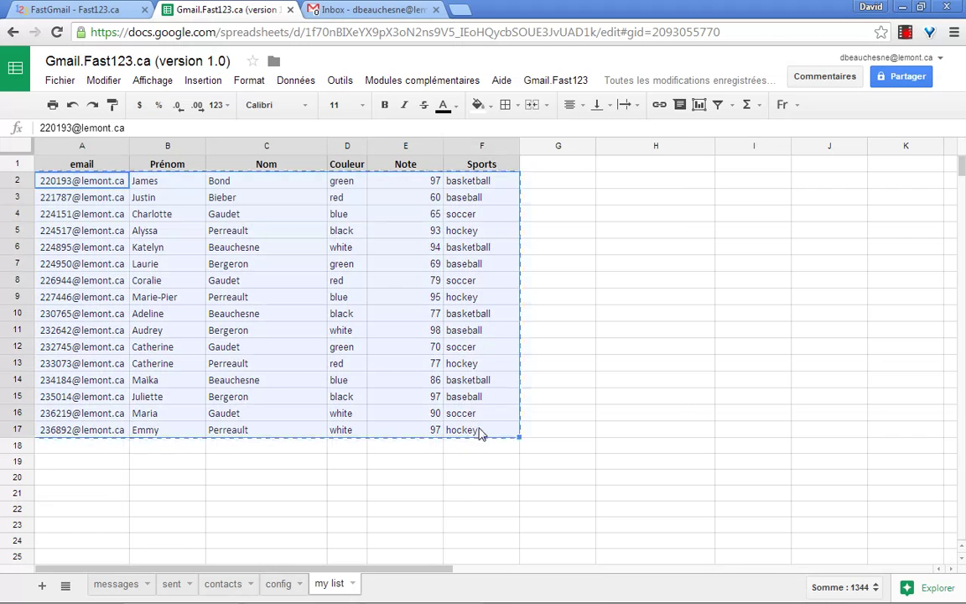
click(118, 586)
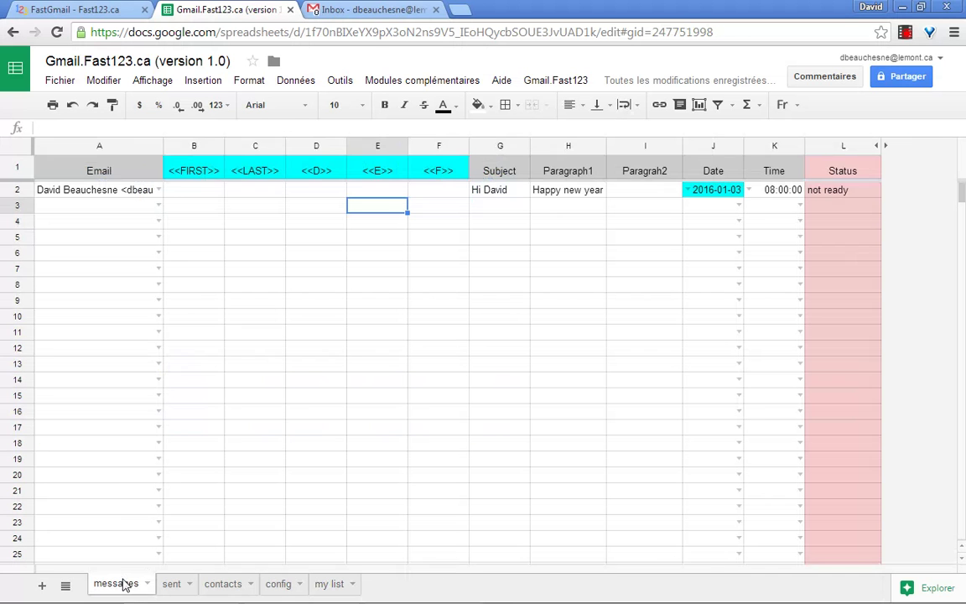
click(121, 208)
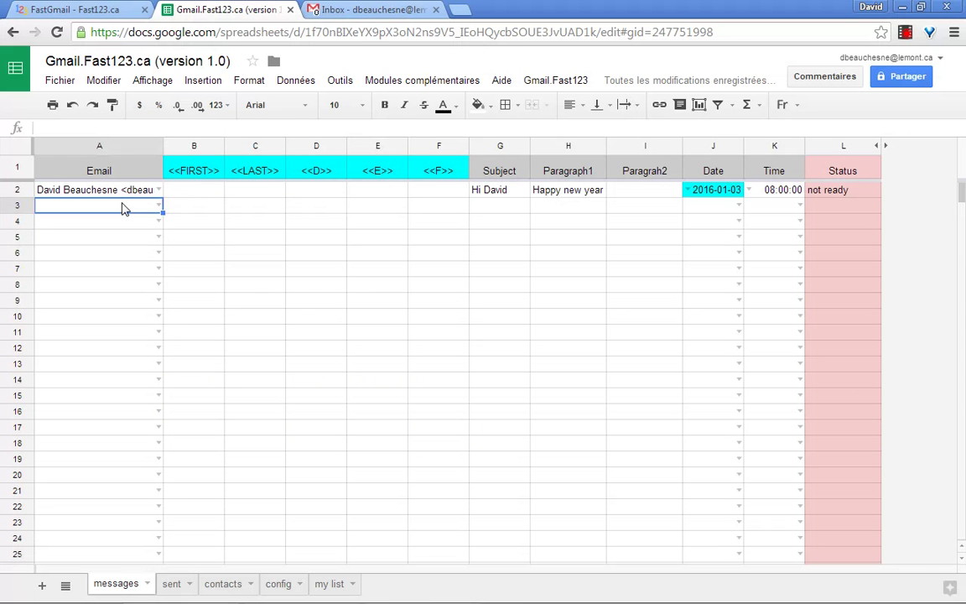
key(ctrl+v)
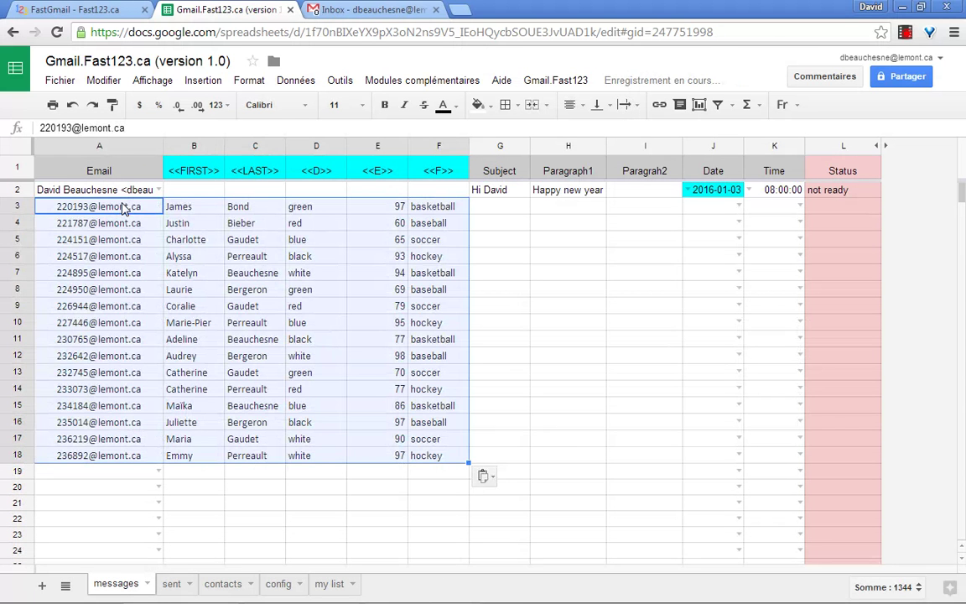
click(495, 212)
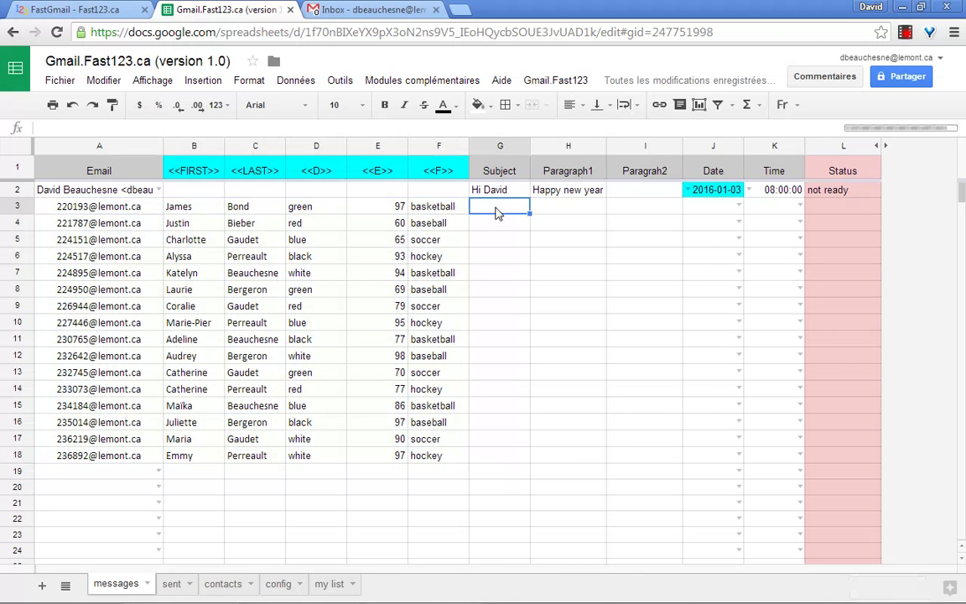
Step: Change the G3 subject from 'Hi David' to 'Hi <<First>>'
text(H)
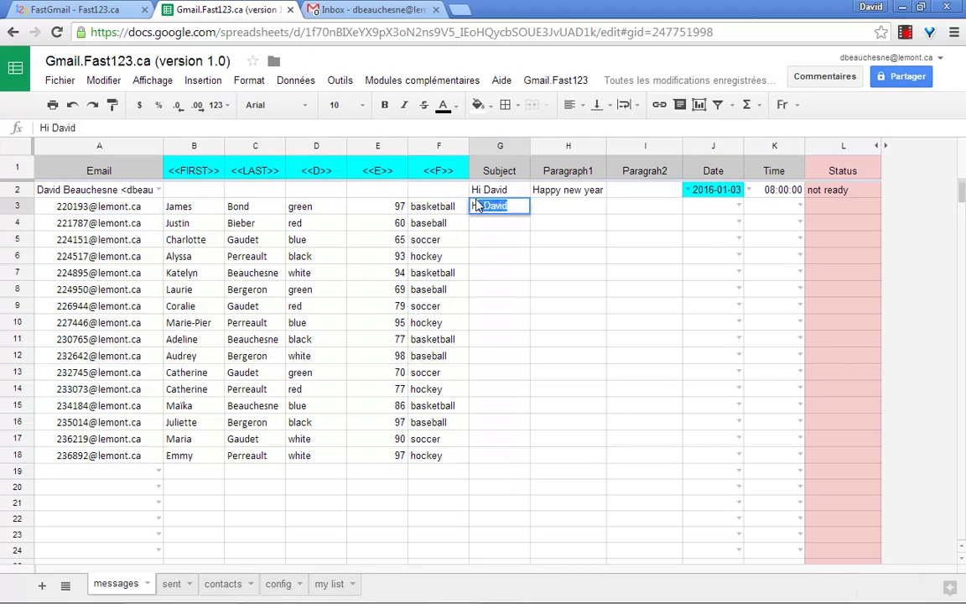
text(i)
click(503, 259)
text(<)
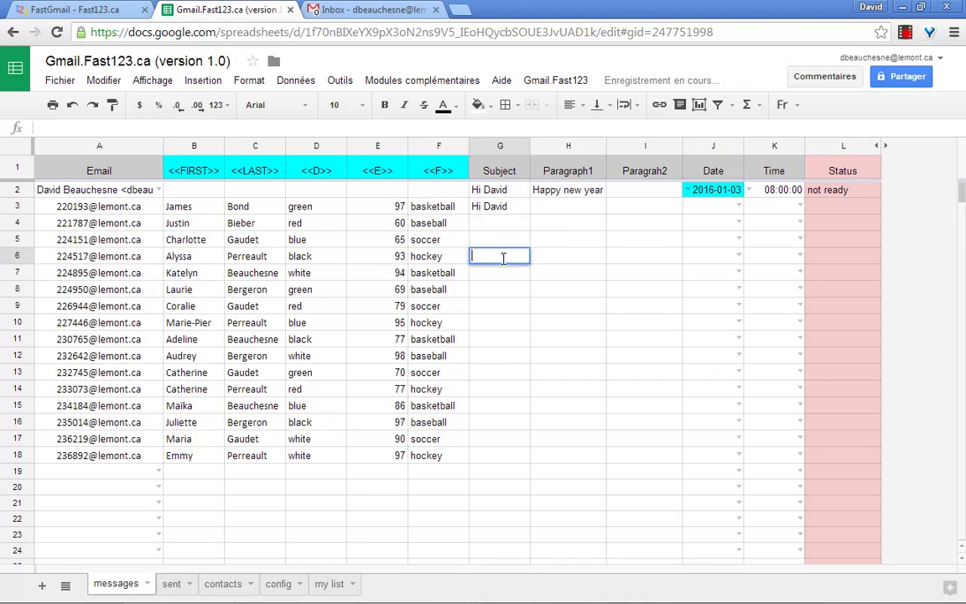
click(505, 207)
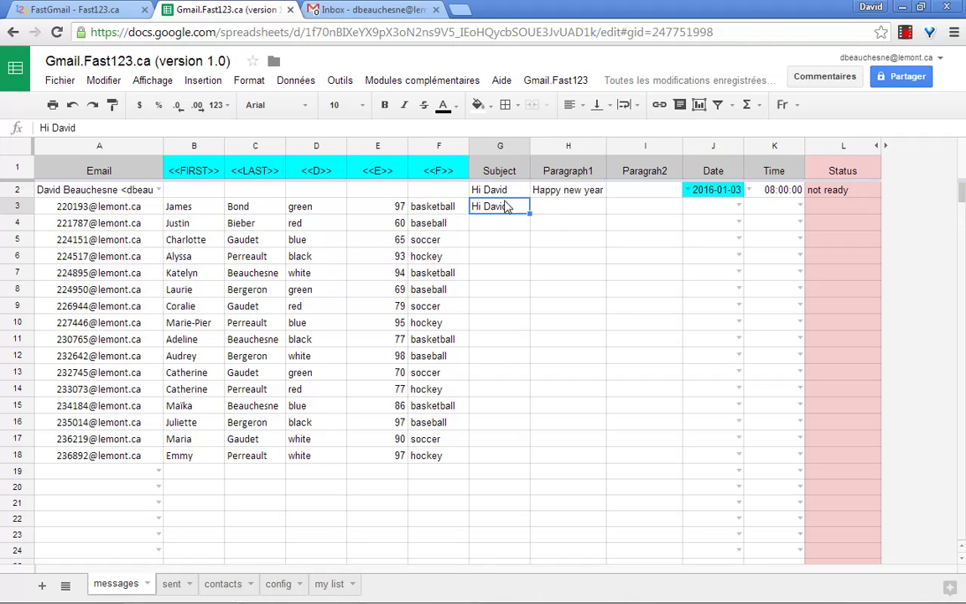
double_click(505, 207)
key(BackSpace)
text(<<F)
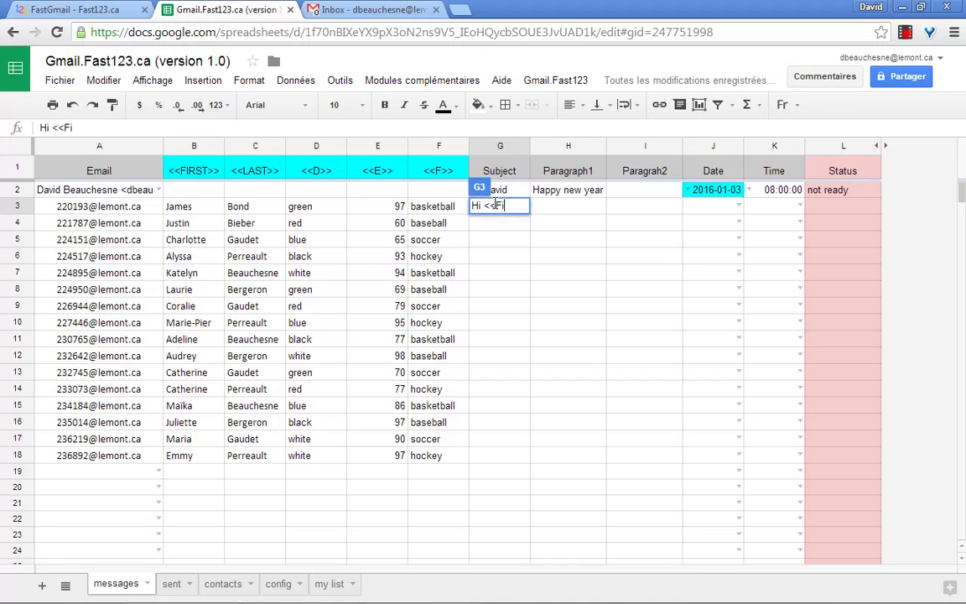
text(rst>>)
key(Return)
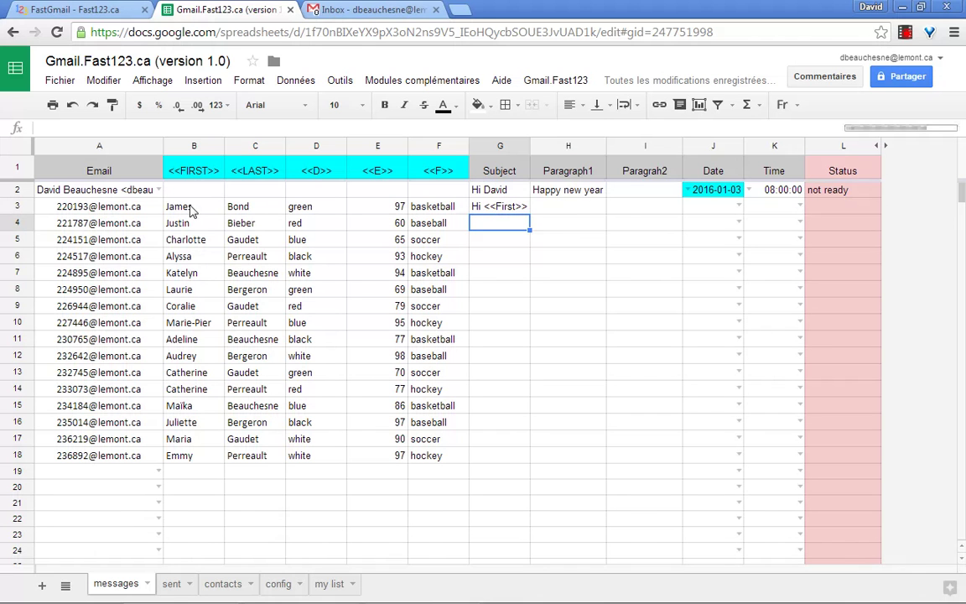
Step: Enter 'Your favorite color is <<D>>' as the first paragraph in H3
click(568, 211)
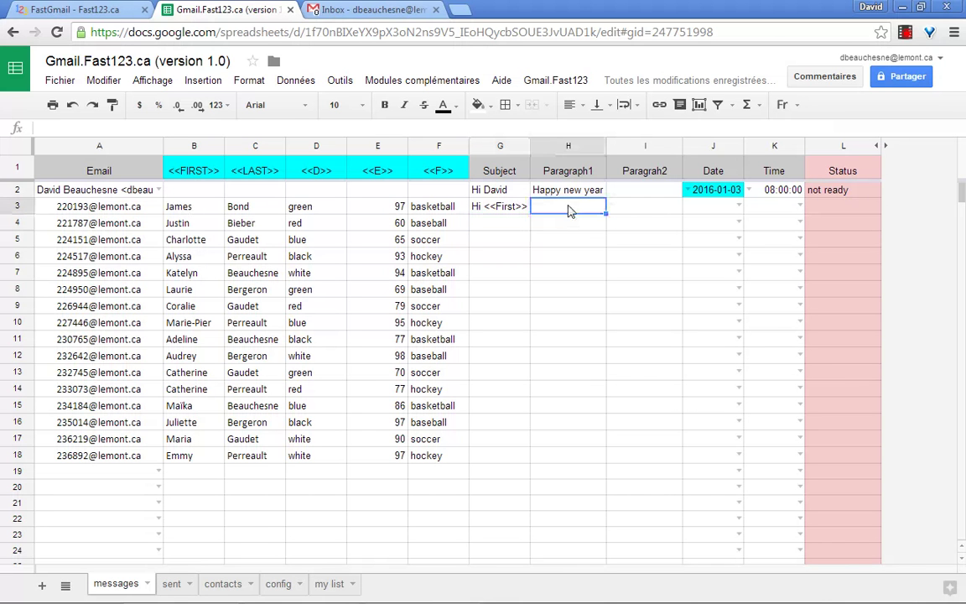
text(Yo)
text(ur favor)
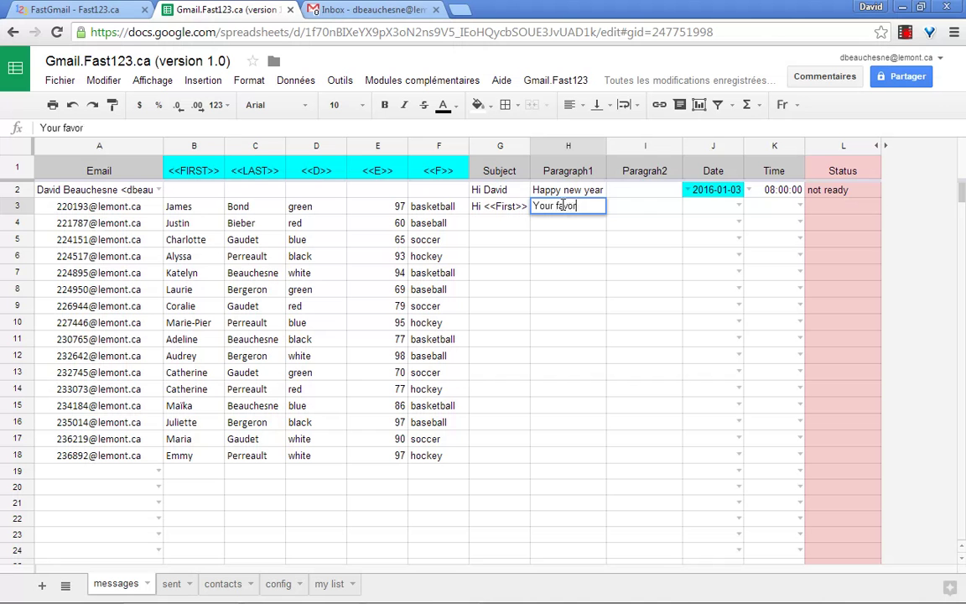
text(ite color)
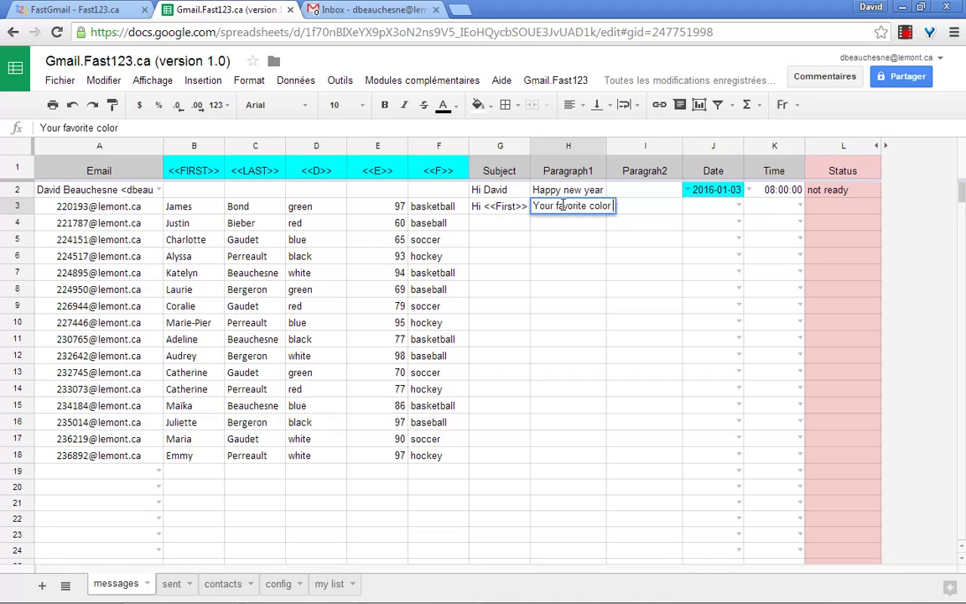
text( is)
text( <<)
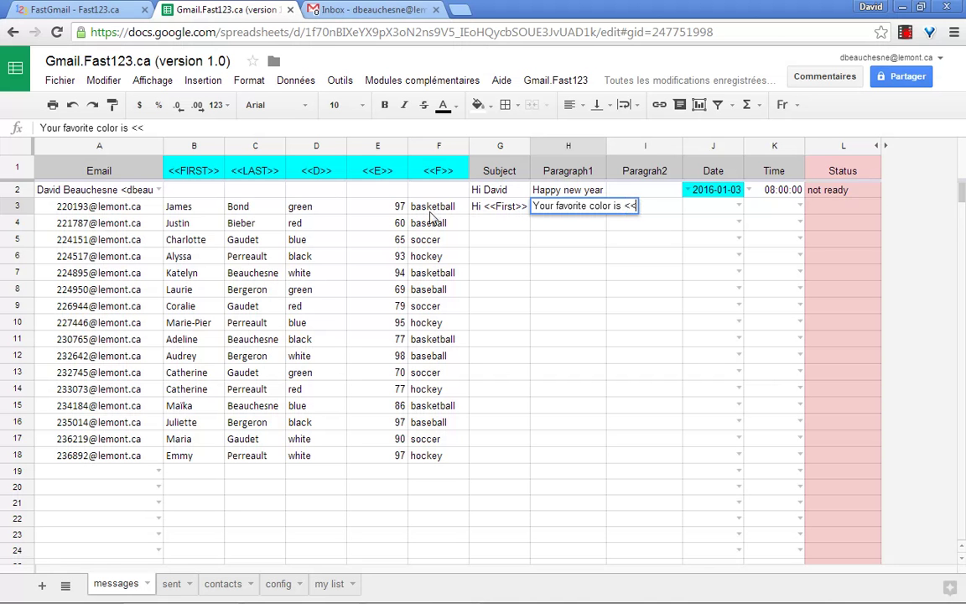
text(D>>)
key(Return)
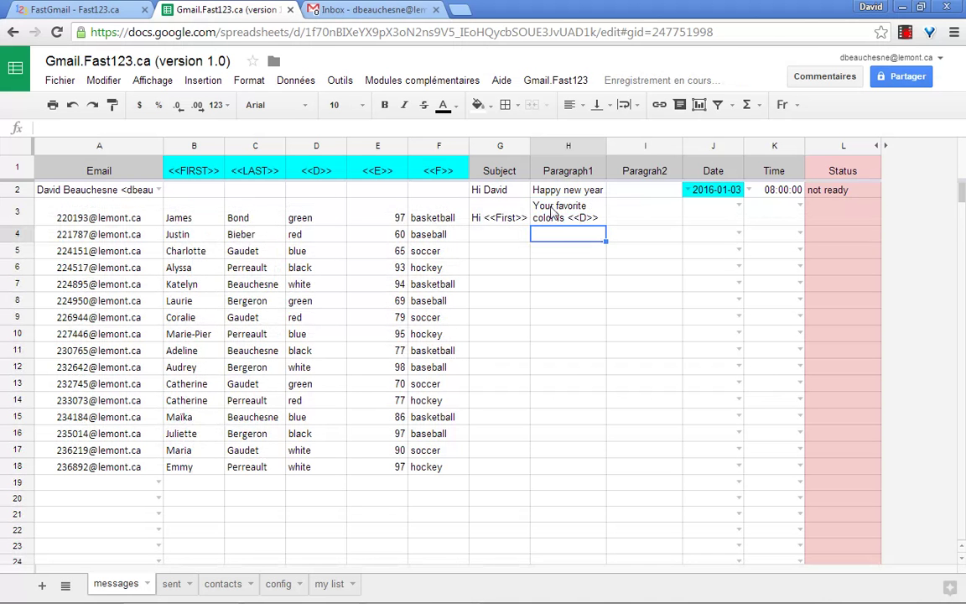
click(541, 212)
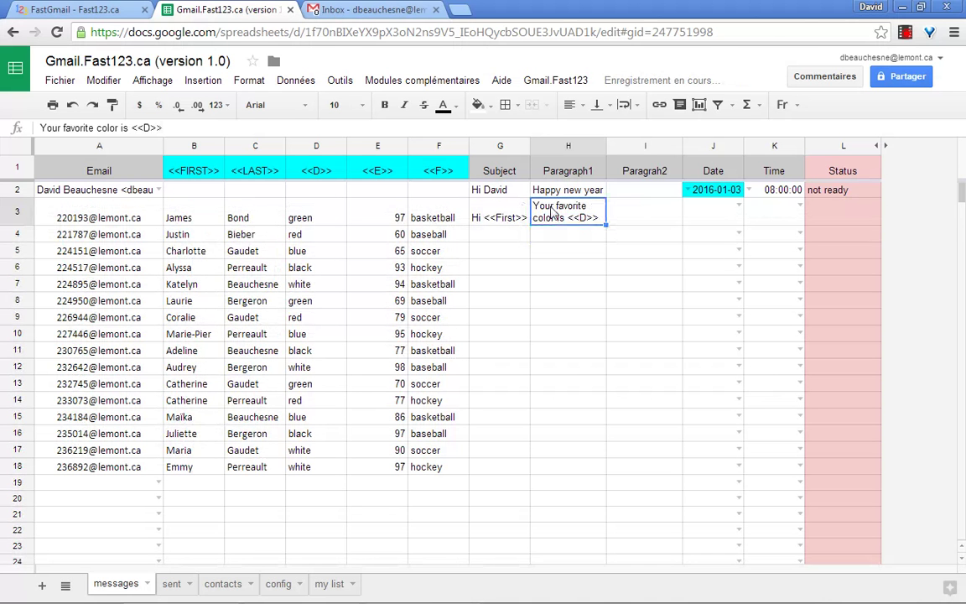
Step: Preview the merged email showing 'Hi James' and 'Your favorite color is green', then close it
click(563, 82)
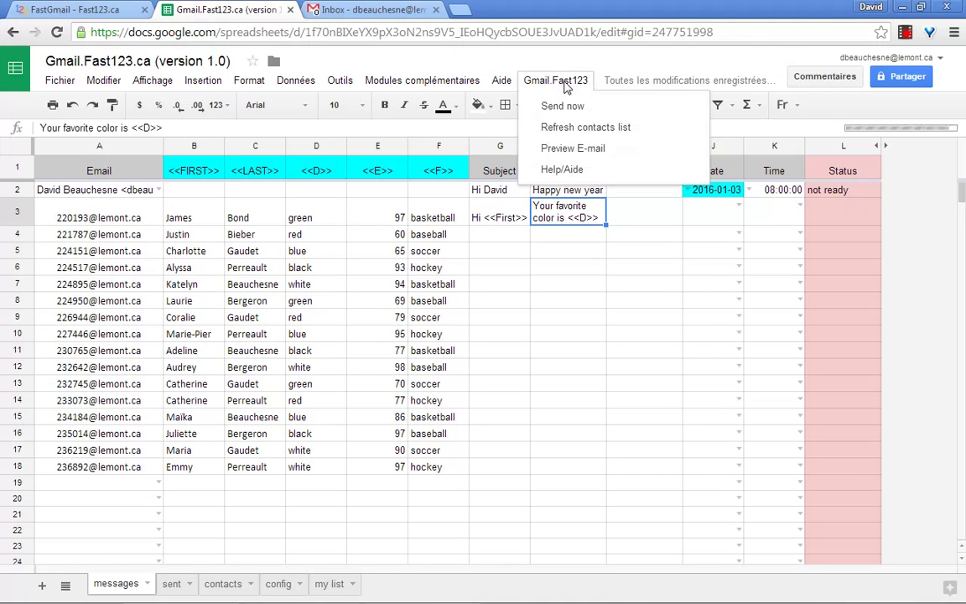
click(574, 149)
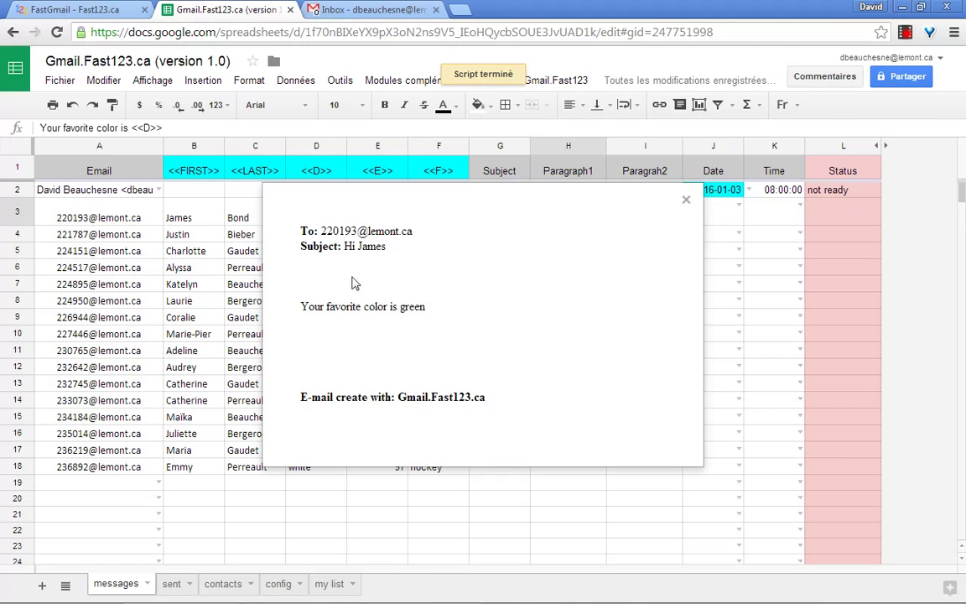
click(686, 201)
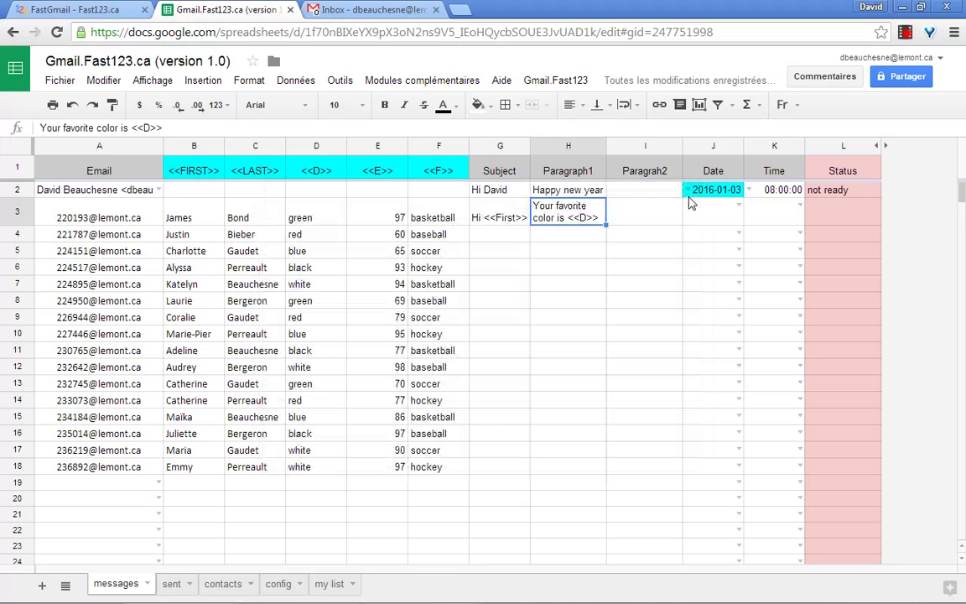
click(627, 243)
click(587, 210)
Step: Browse the config sheet's stored messages down to the MSG5 score message, then return to messages
click(279, 585)
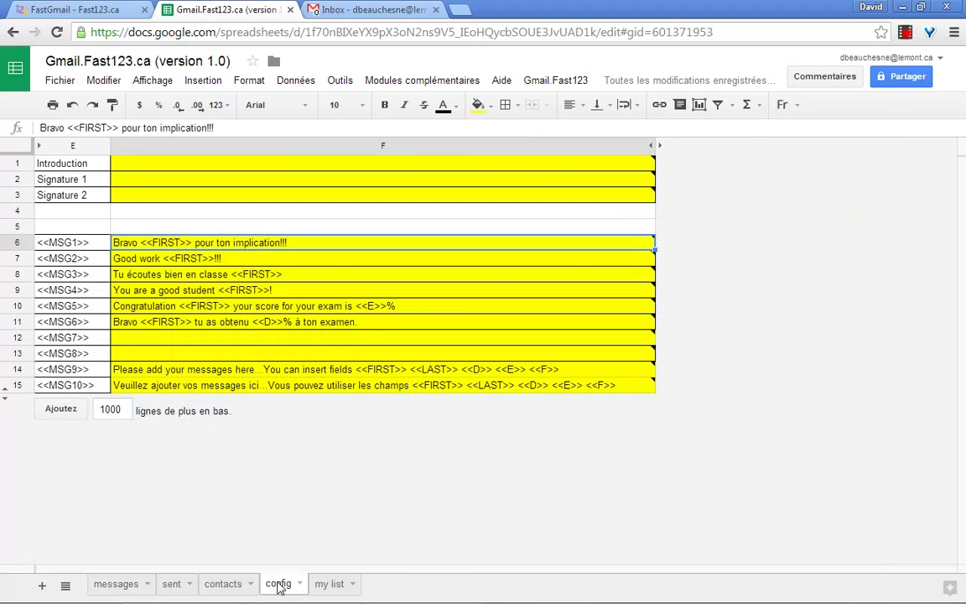
click(188, 258)
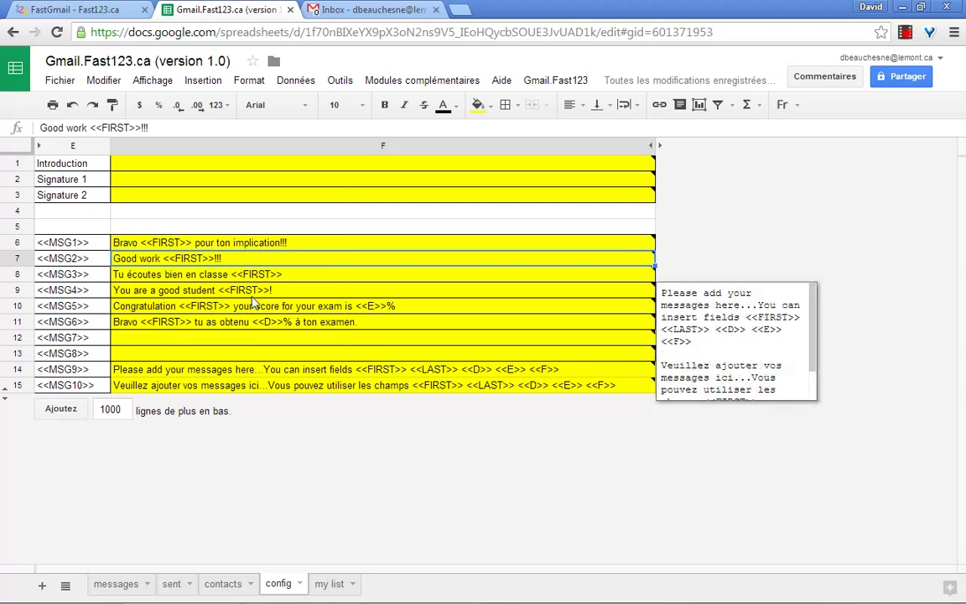
key(Down)
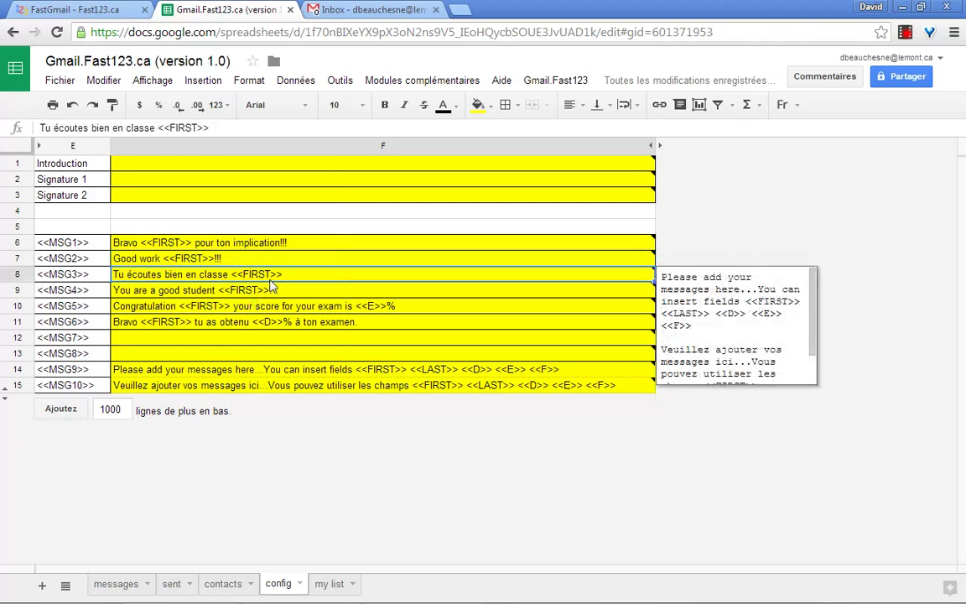
key(Down)
key(Down)
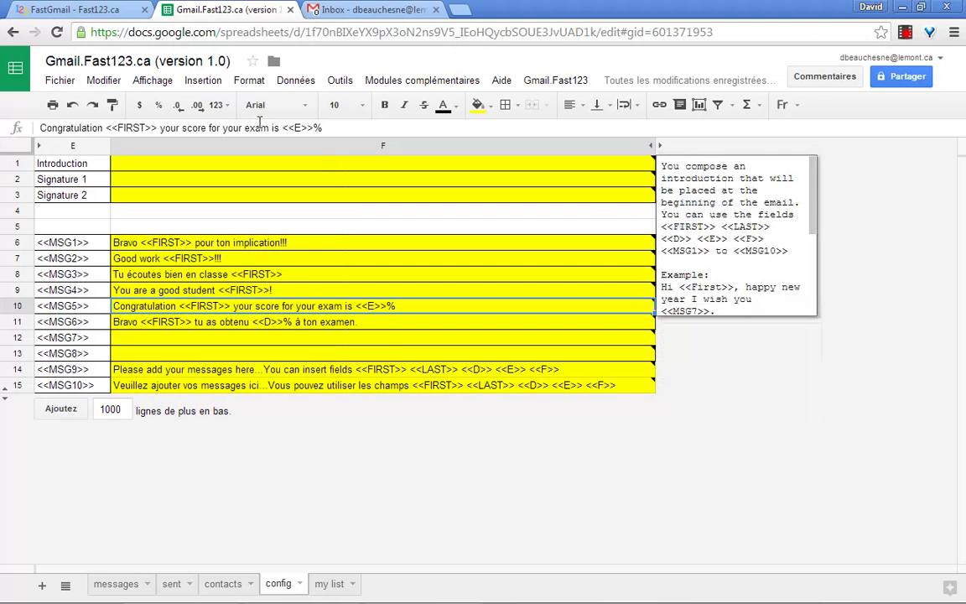
click(126, 584)
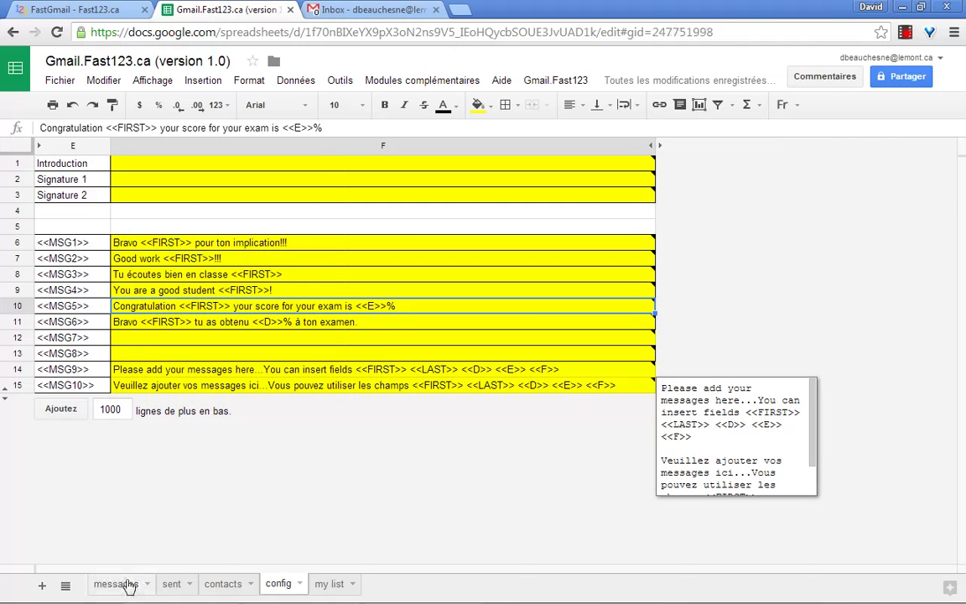
Step: Enter <<msg5>> as the second paragraph in I3
click(641, 211)
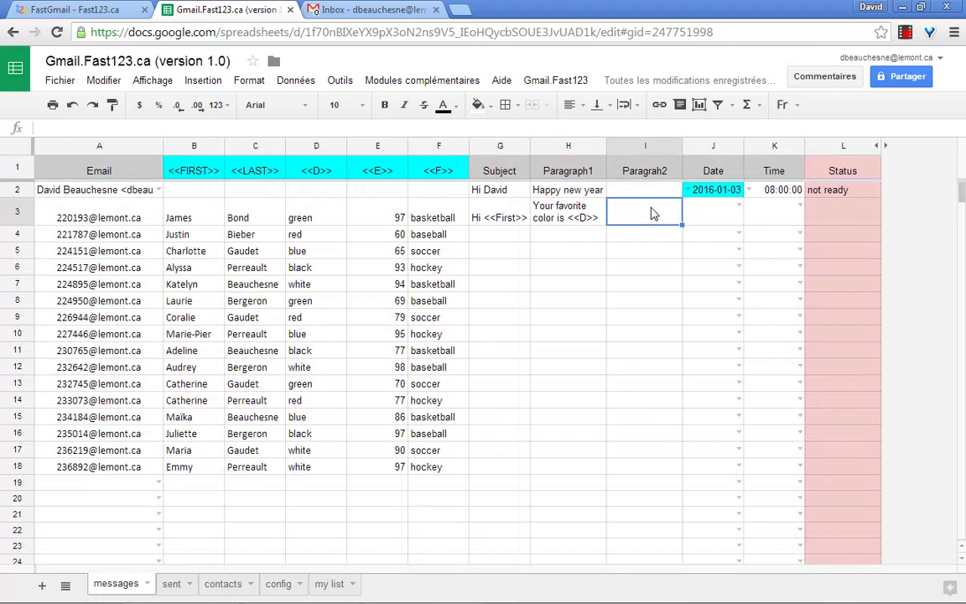
text(<<)
text(msg5>>)
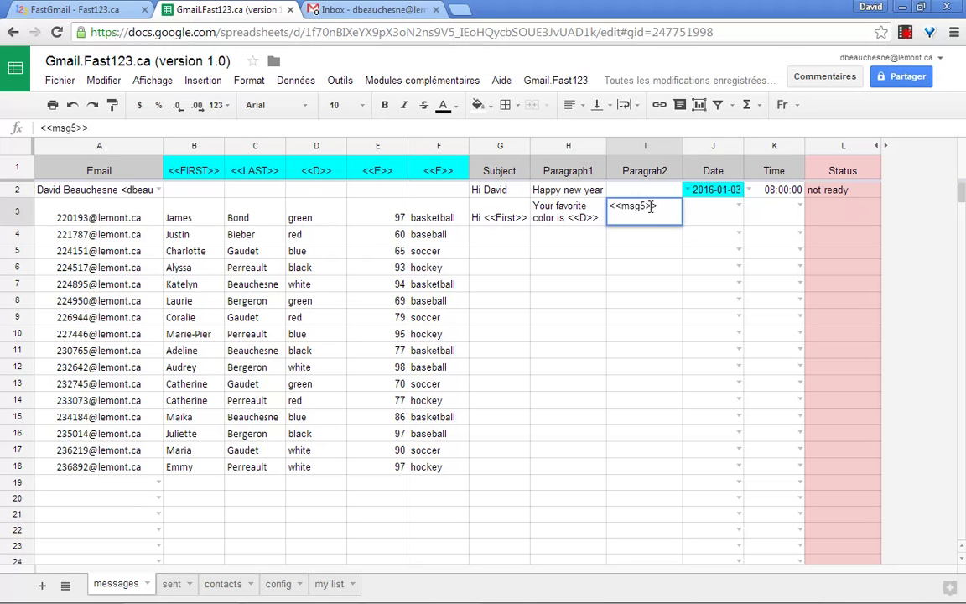
key(Return)
click(652, 212)
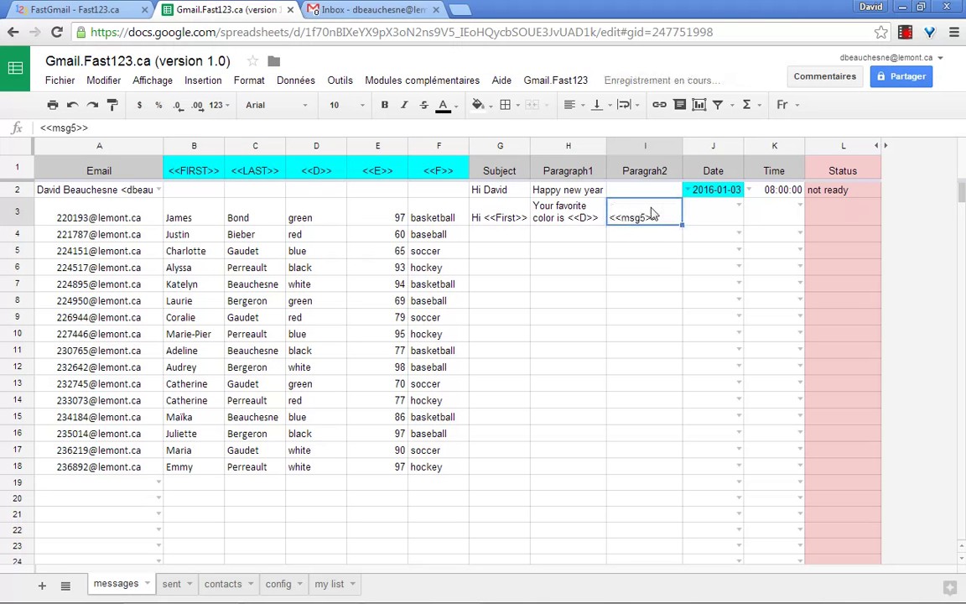
Step: Preview the email reading 'Congratulation James your score for your exam is 97%', then close it
click(526, 77)
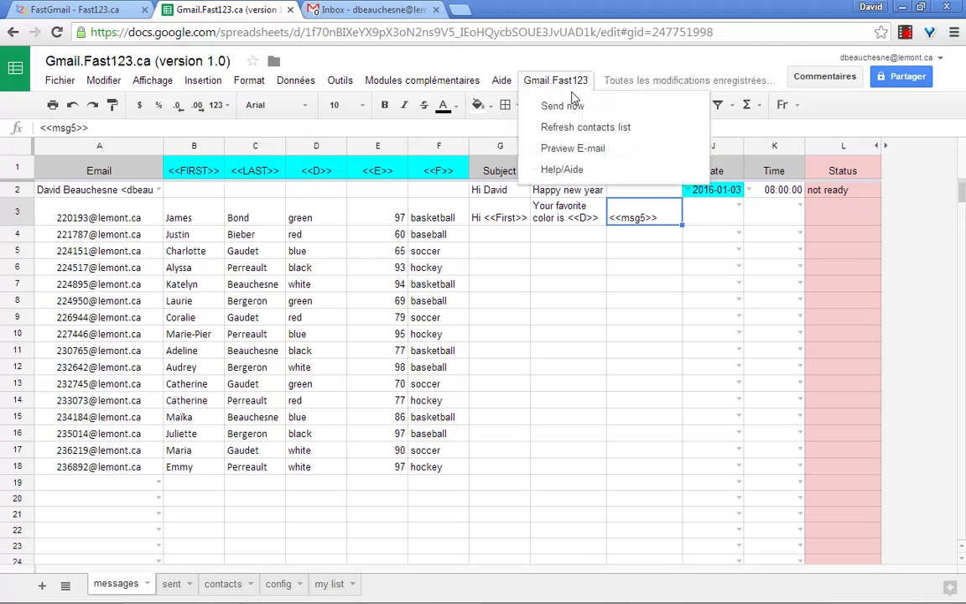
click(576, 151)
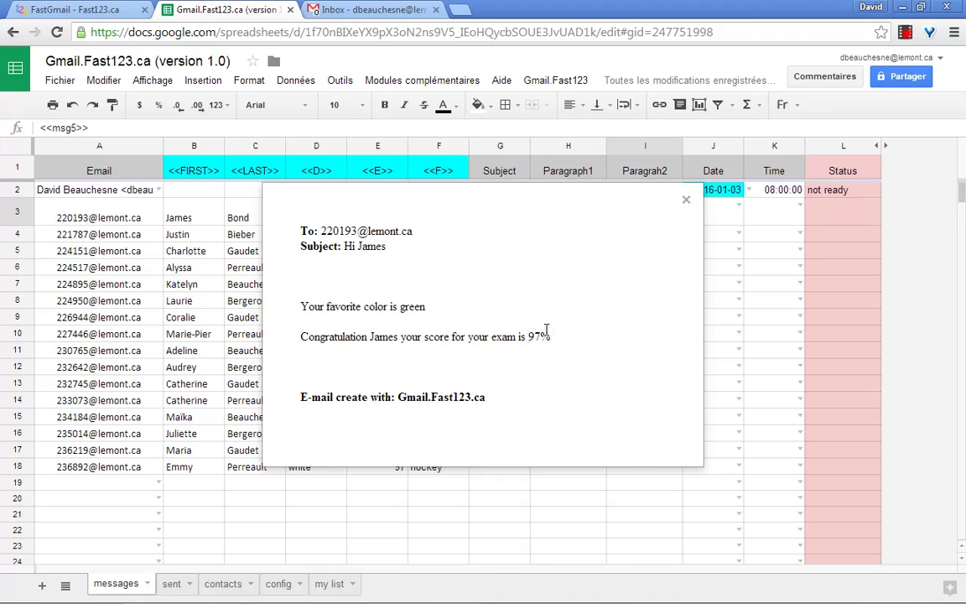
click(685, 199)
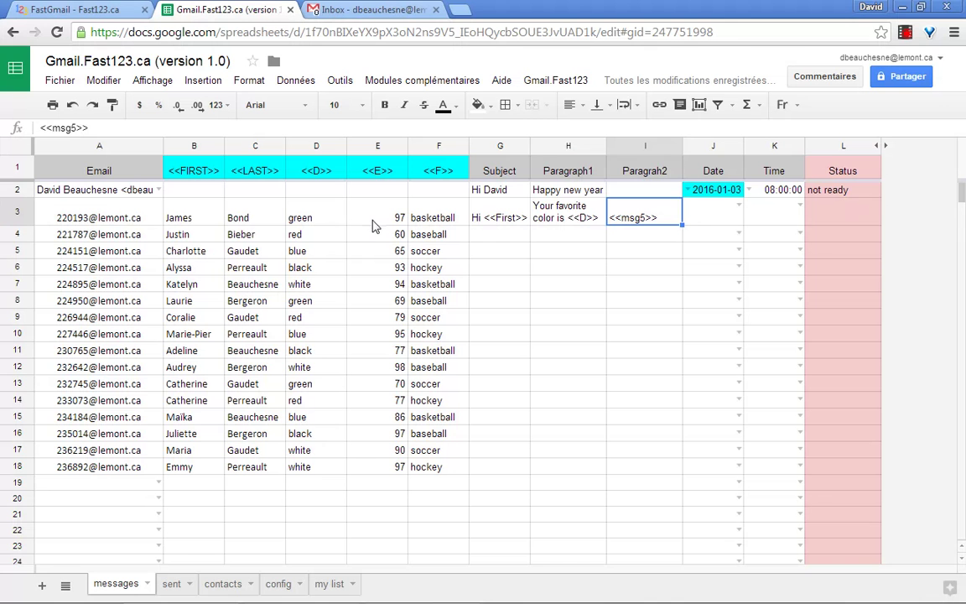
click(280, 585)
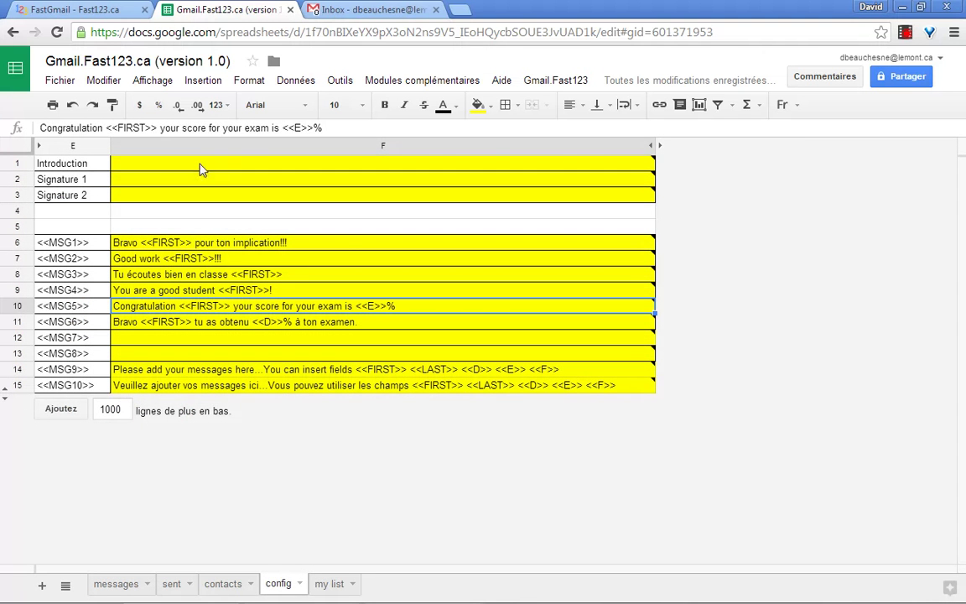
click(177, 181)
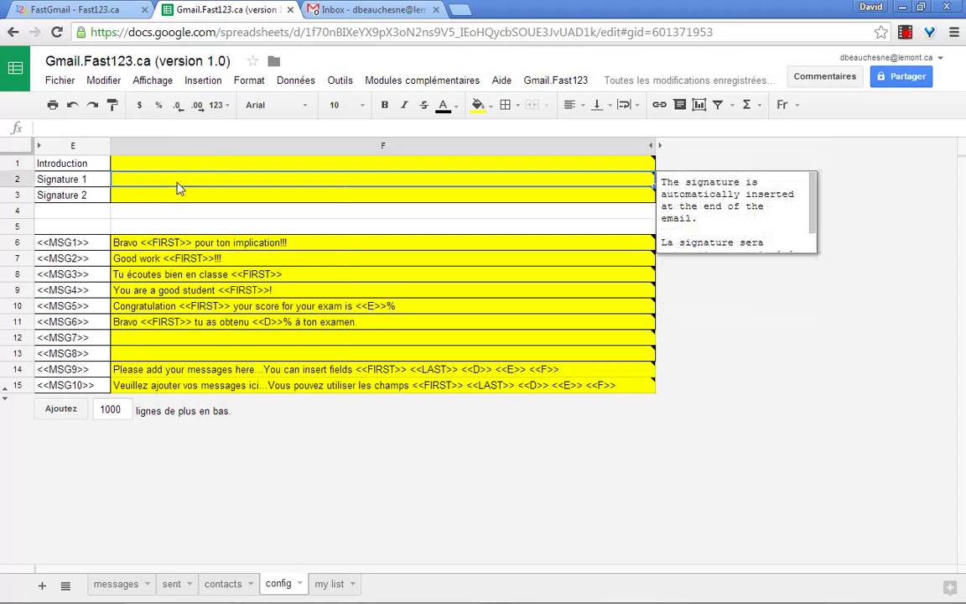
text(David)
key(Return)
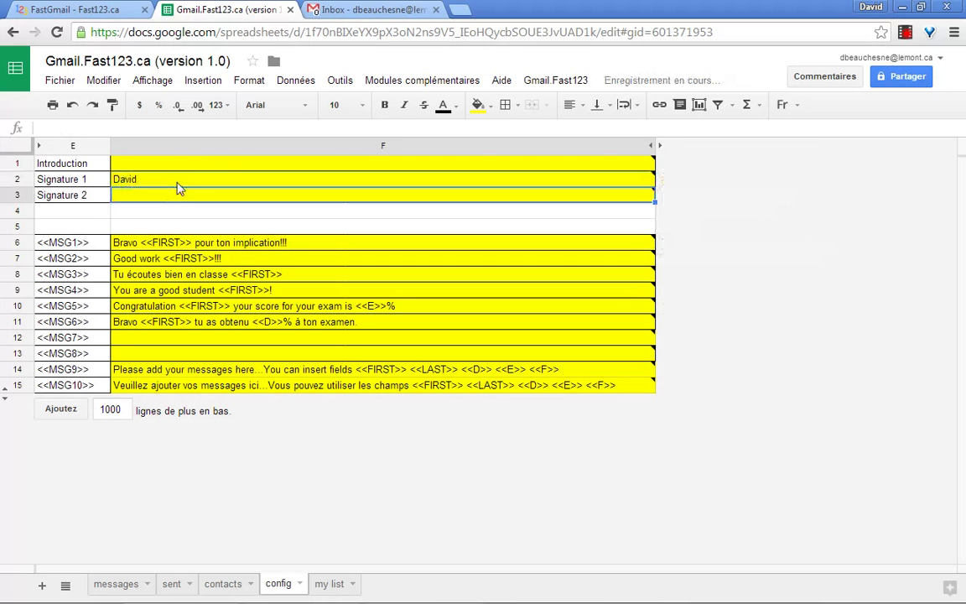
text(www.)
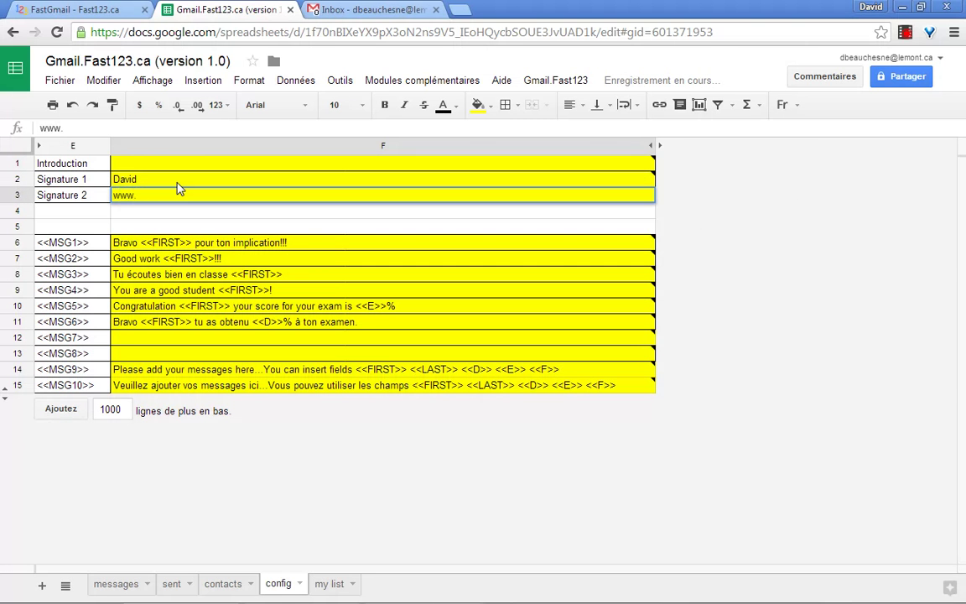
text(Fast123)
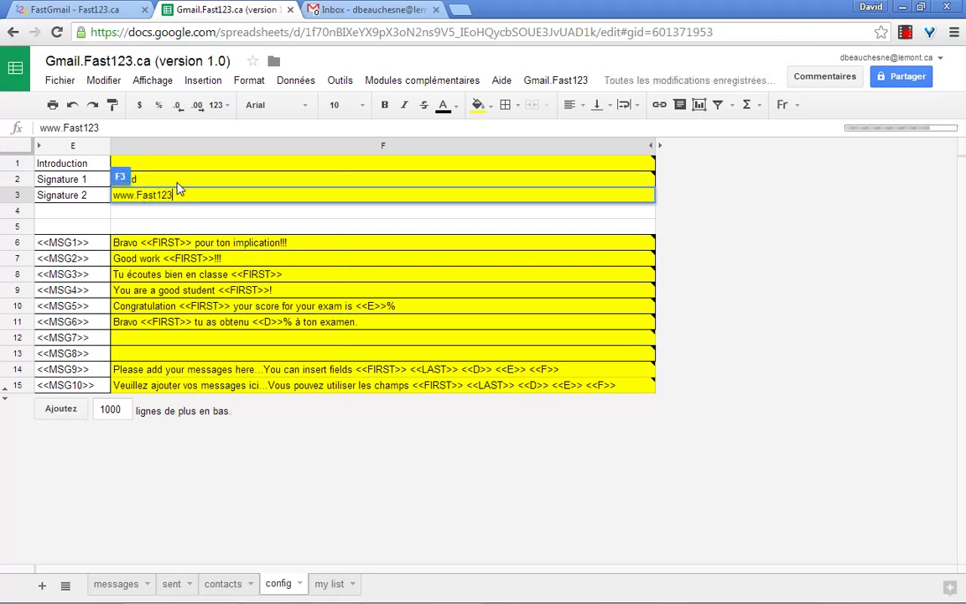
text(.ca)
key(Return)
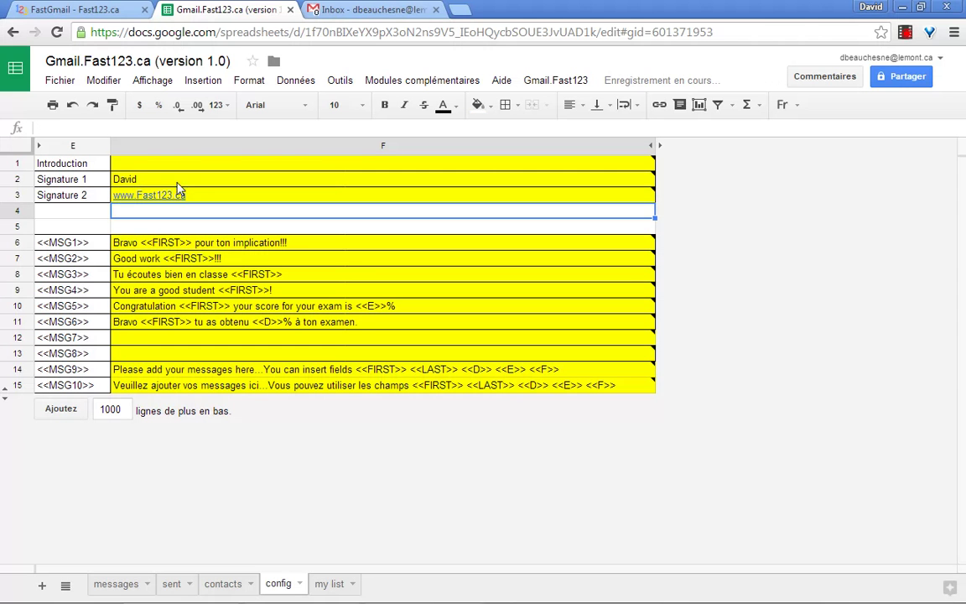
mouse_move(383, 385)
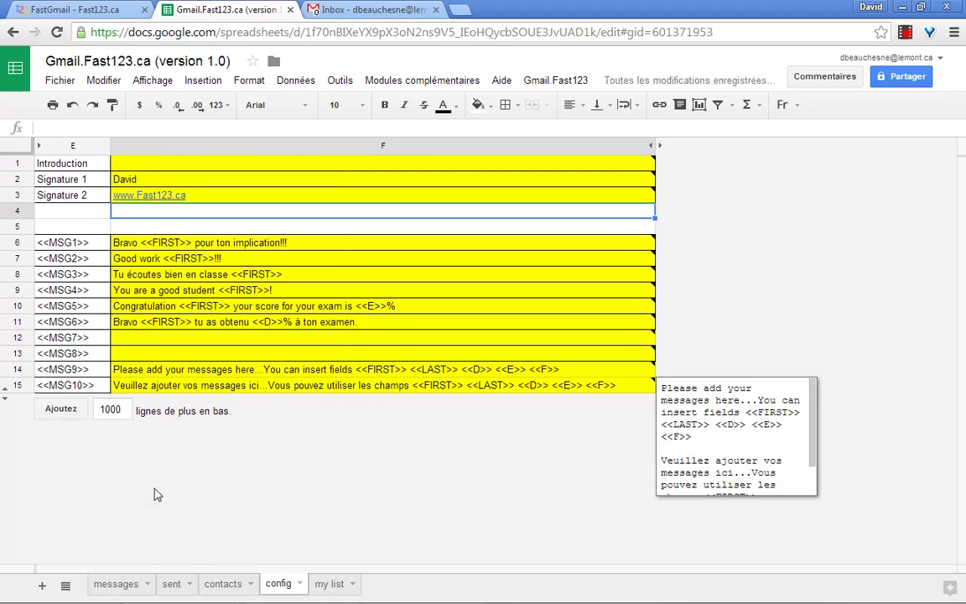
Step: Fill the row 3 subject and paragraph cells down through all contact rows
click(118, 586)
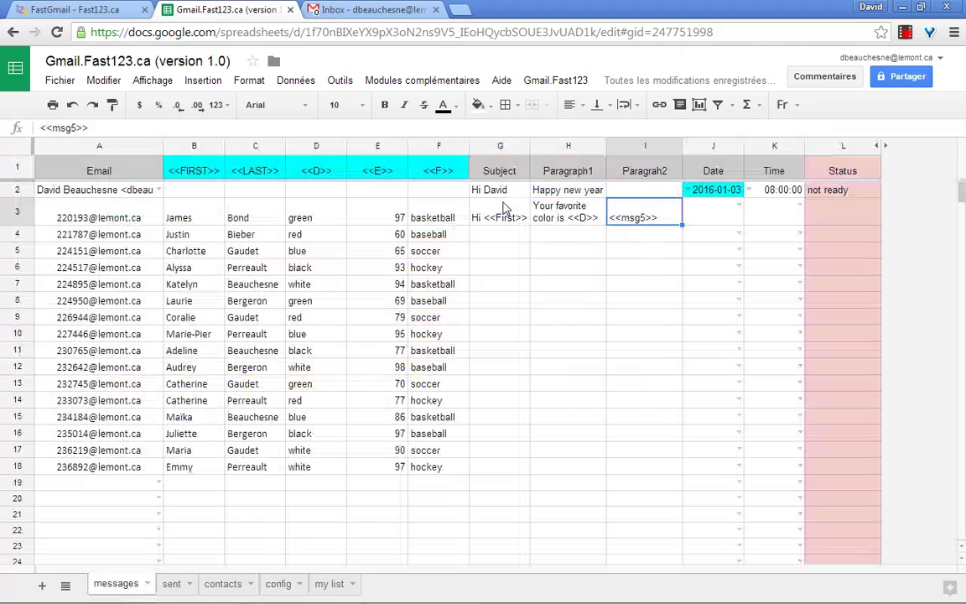
mouse_move(503, 209)
mouse_down()
mouse_move(676, 228)
mouse_move(654, 468)
mouse_up()
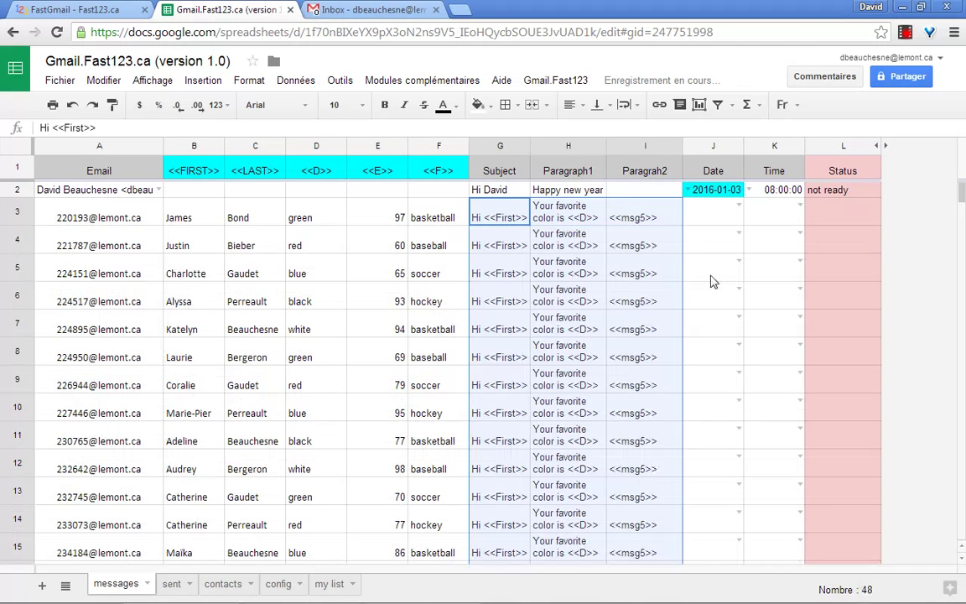
click(738, 208)
click(790, 215)
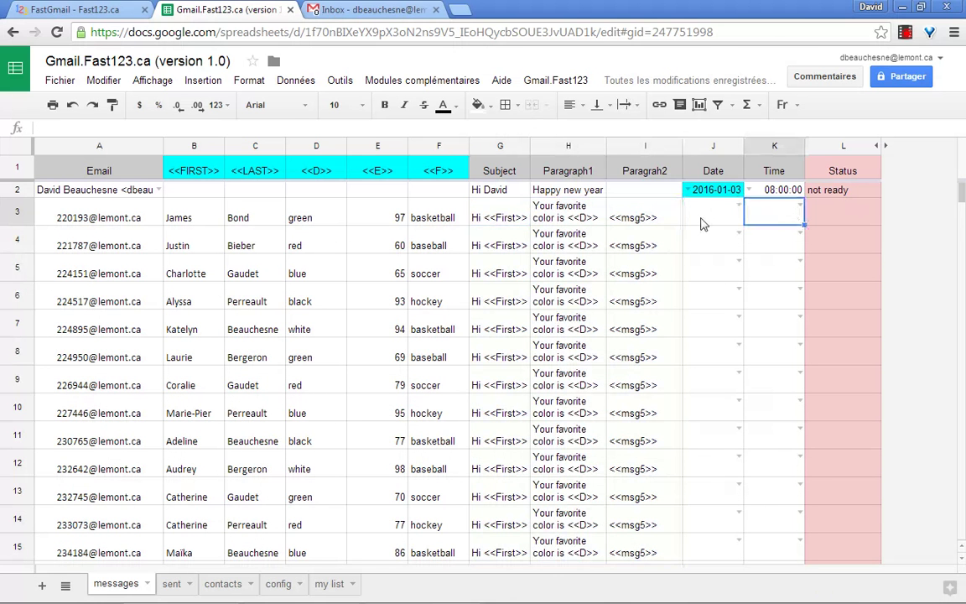
click(701, 220)
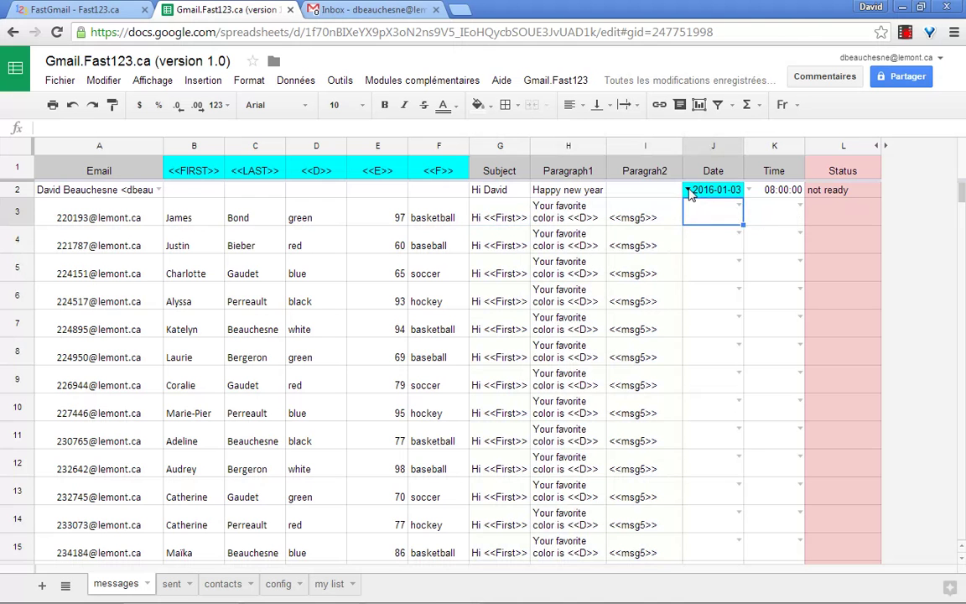
Step: Set the test row's send date to 2015-12-26 so its status turns ready
click(690, 193)
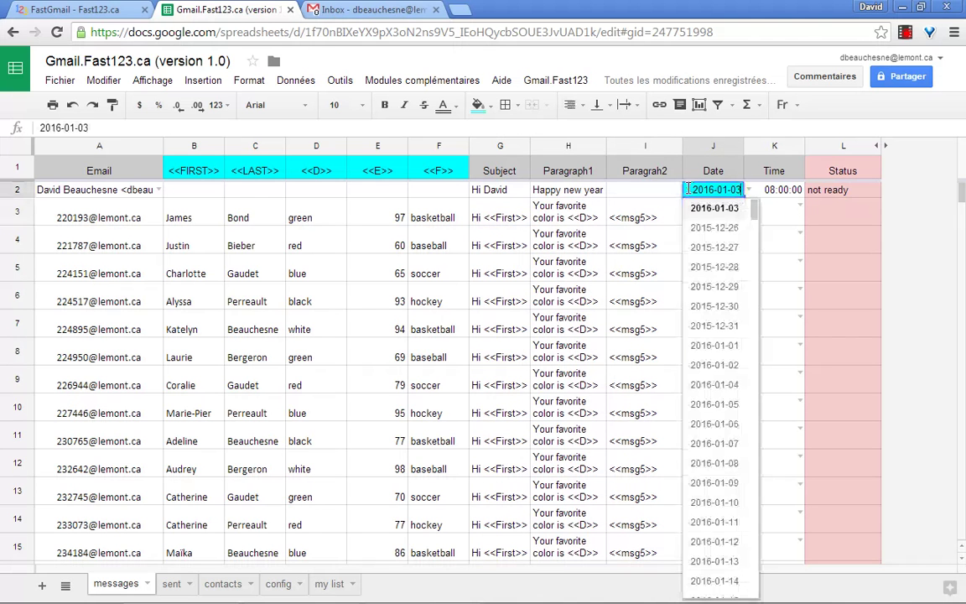
click(726, 249)
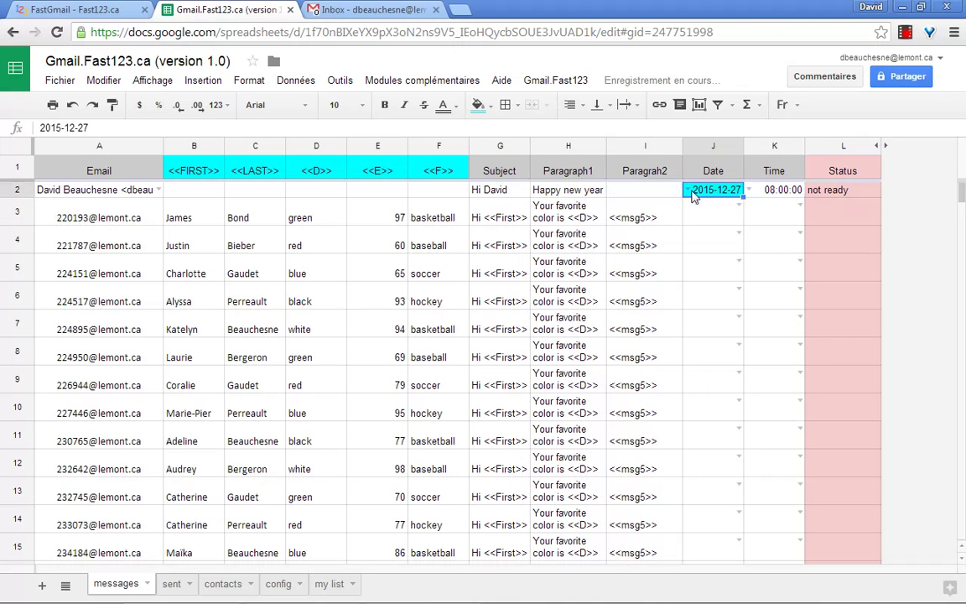
click(689, 193)
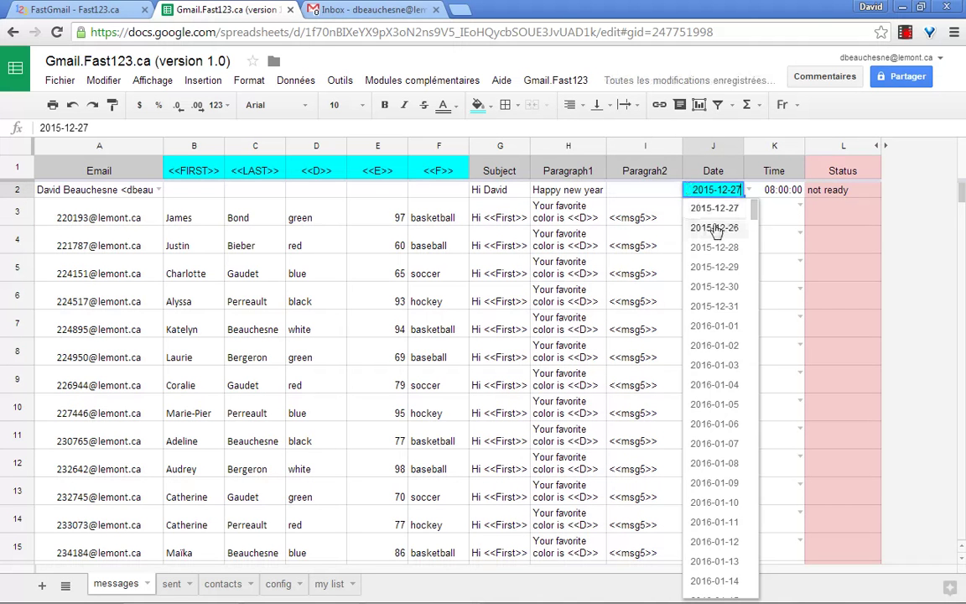
key(Return)
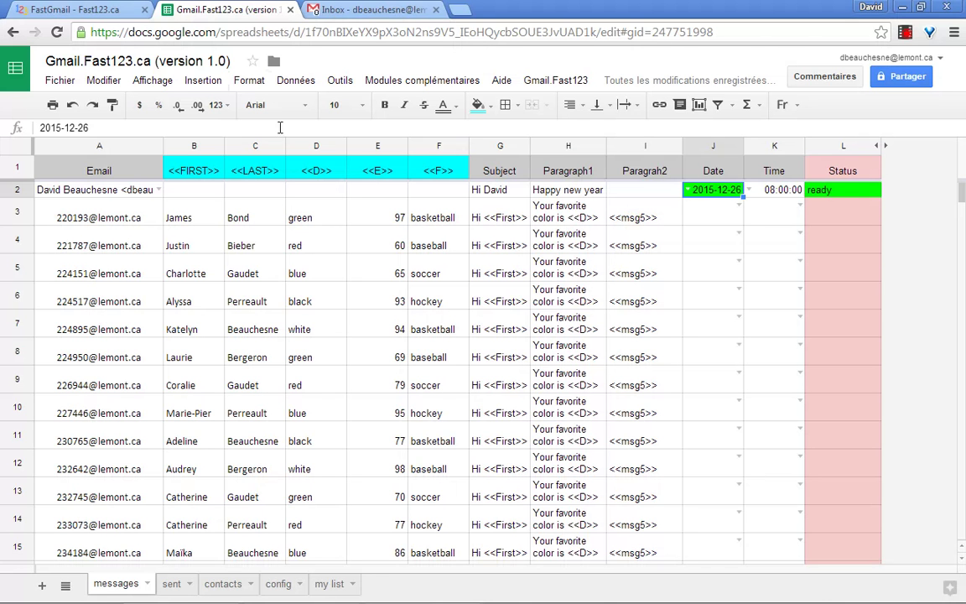
Step: Send the ready test email with Gmail.Fast123's Send now so one email is reported sent
click(551, 84)
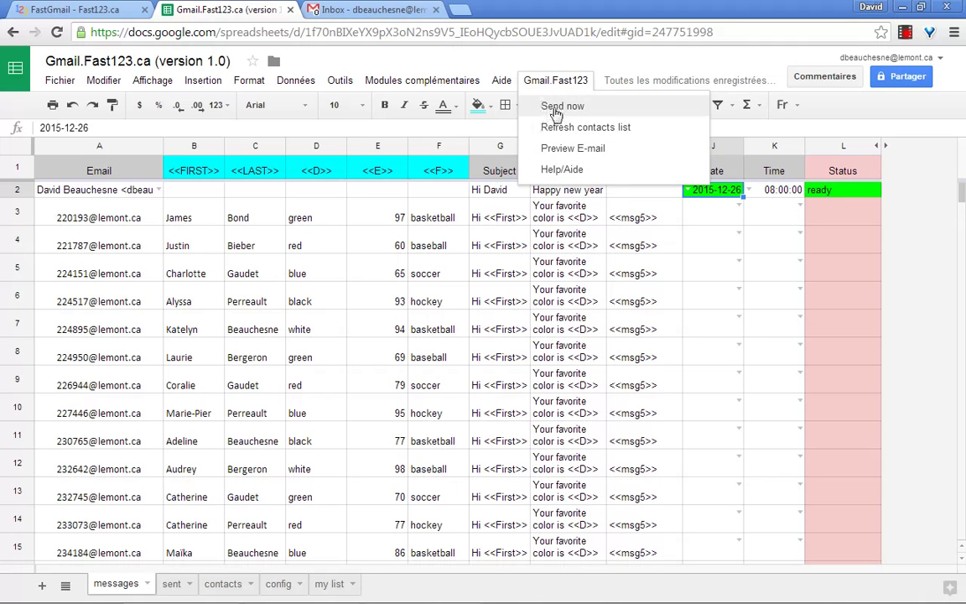
click(555, 107)
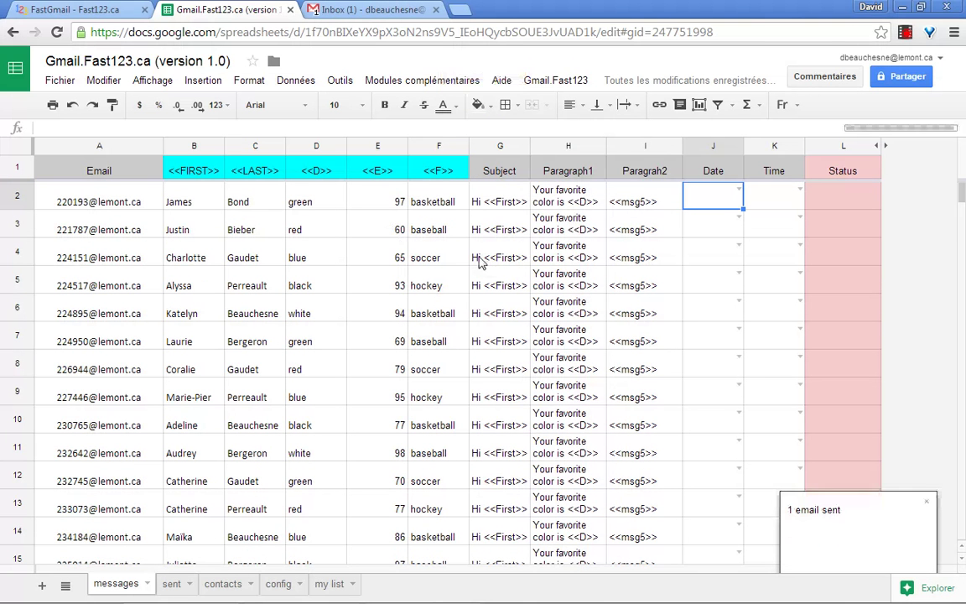
Step: Check the 'Hi David' test email in Gmail's Inbox and Sent Mail, then return to the spreadsheet
click(364, 14)
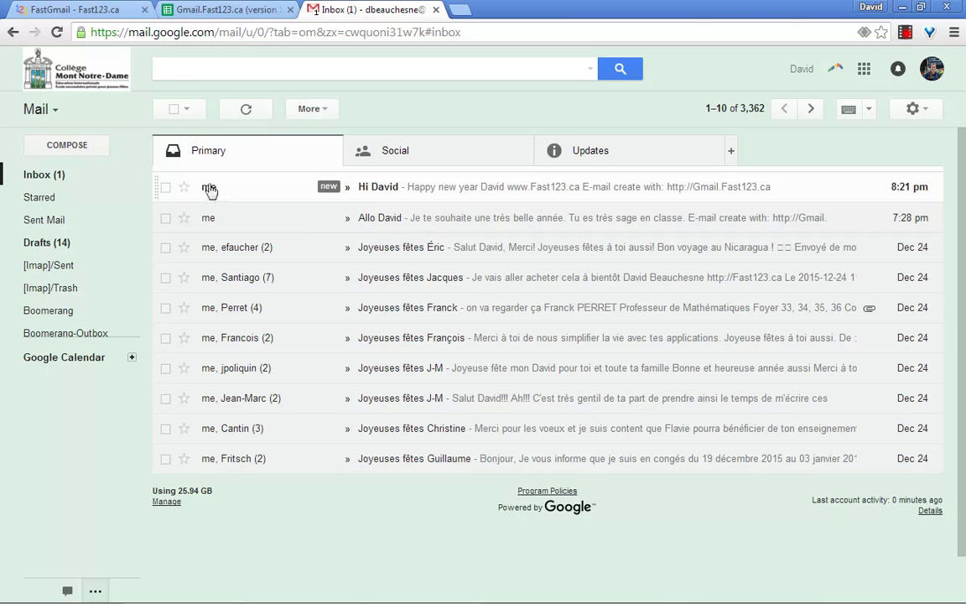
click(52, 223)
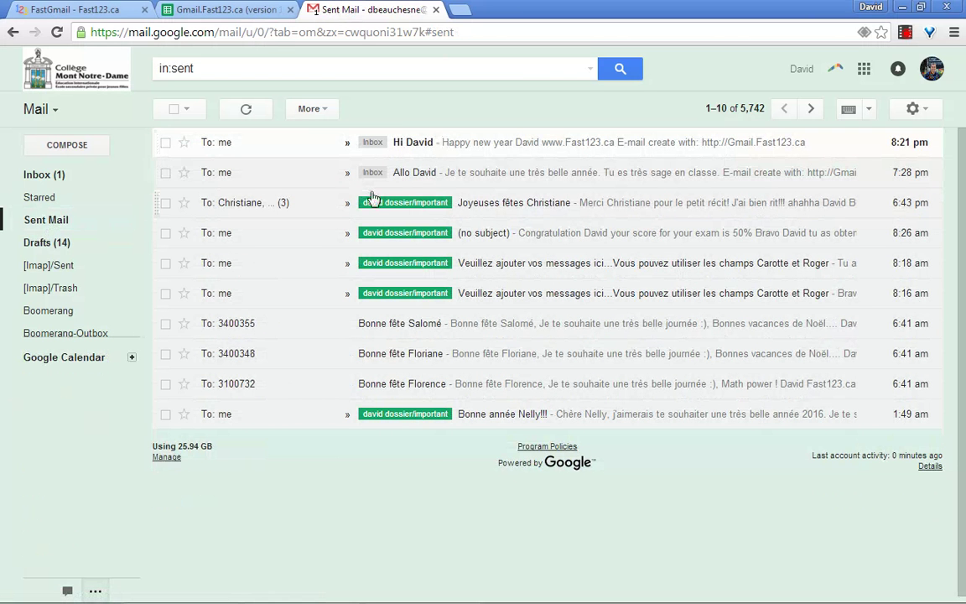
click(264, 9)
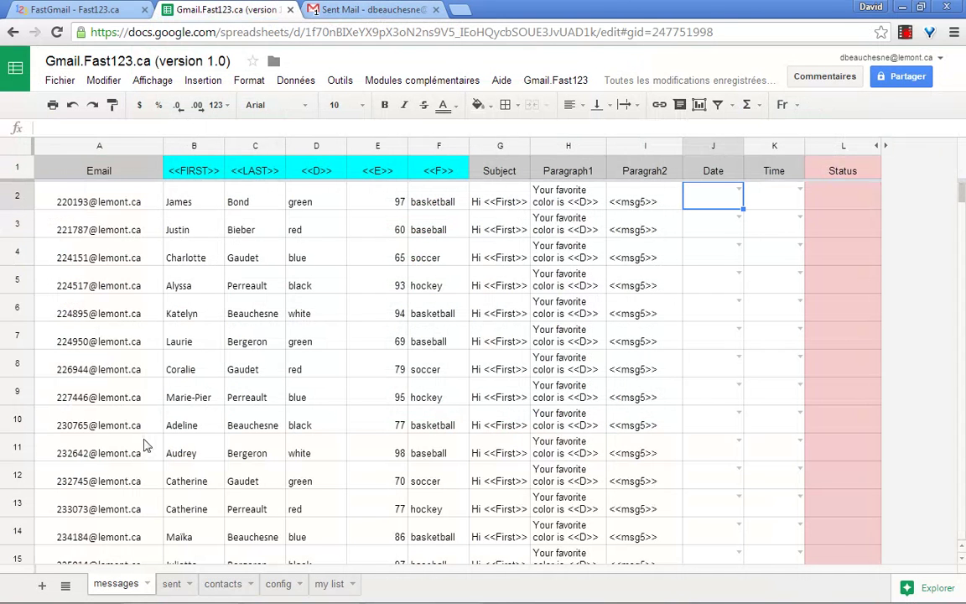
click(171, 585)
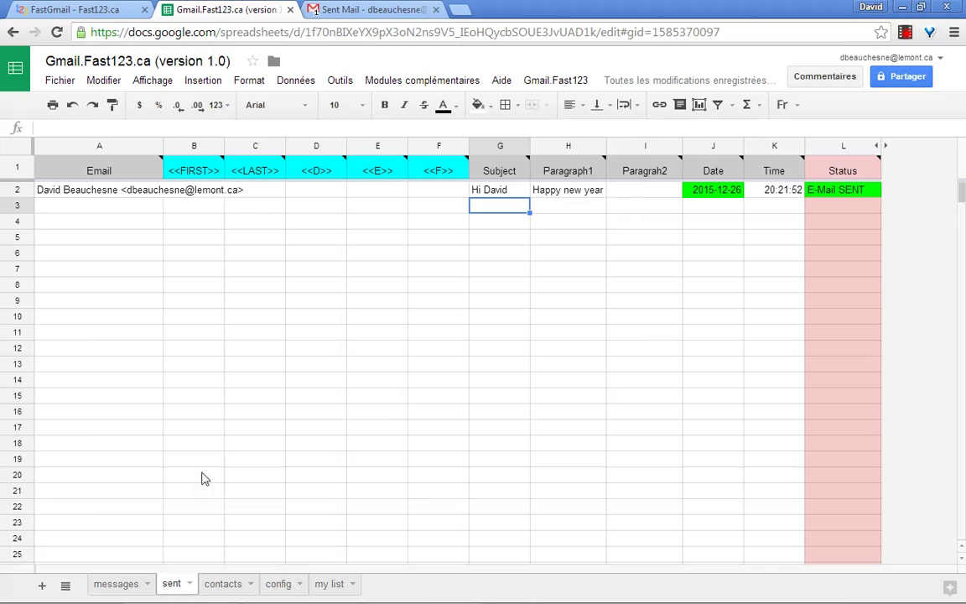
click(122, 585)
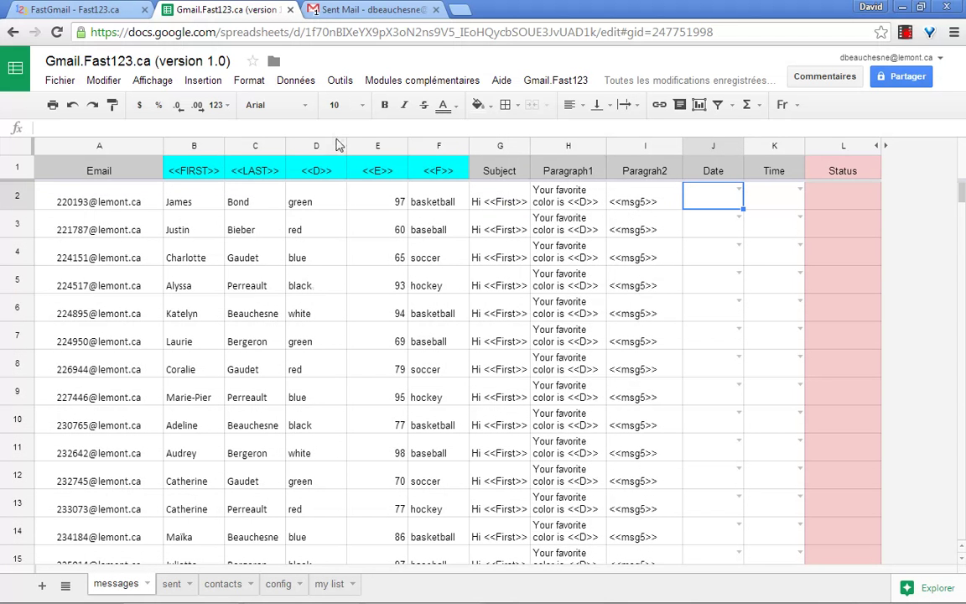
Step: Go from the FastGmail page to the Fast123.ca home page and browse its tools, Gmail.Fast123.ca through Jauge.ca
click(101, 9)
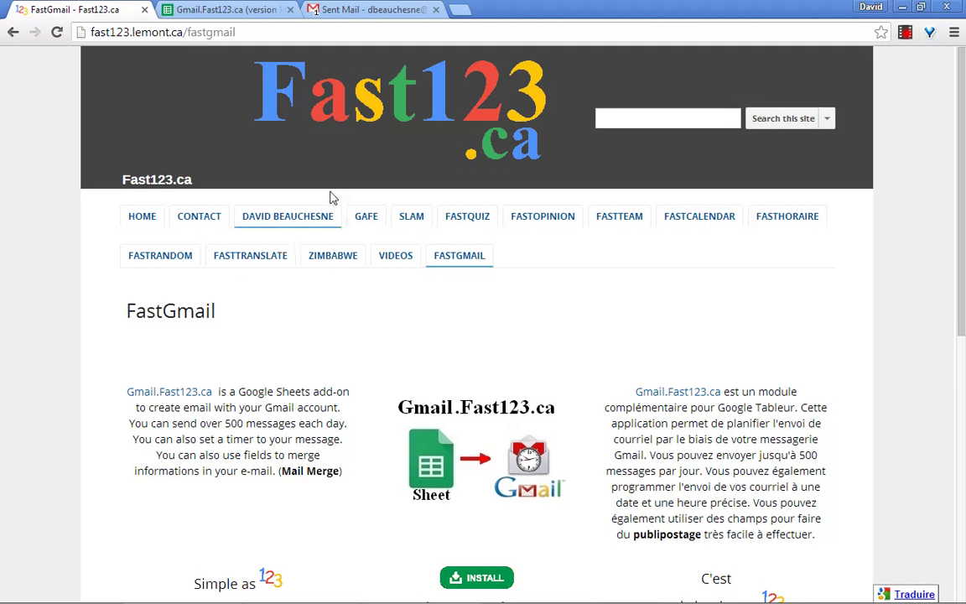
click(400, 111)
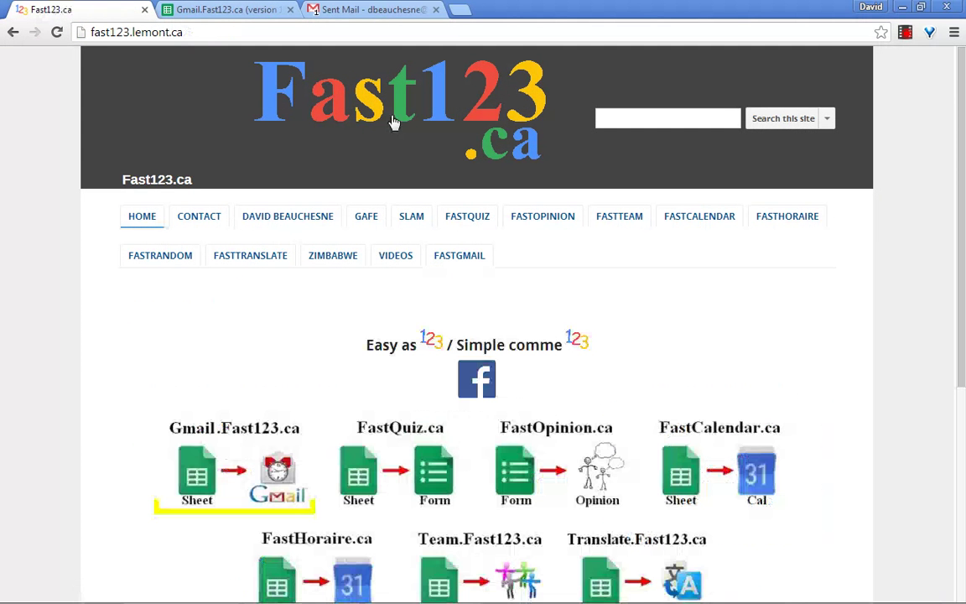
scroll(384, 270, down, 1)
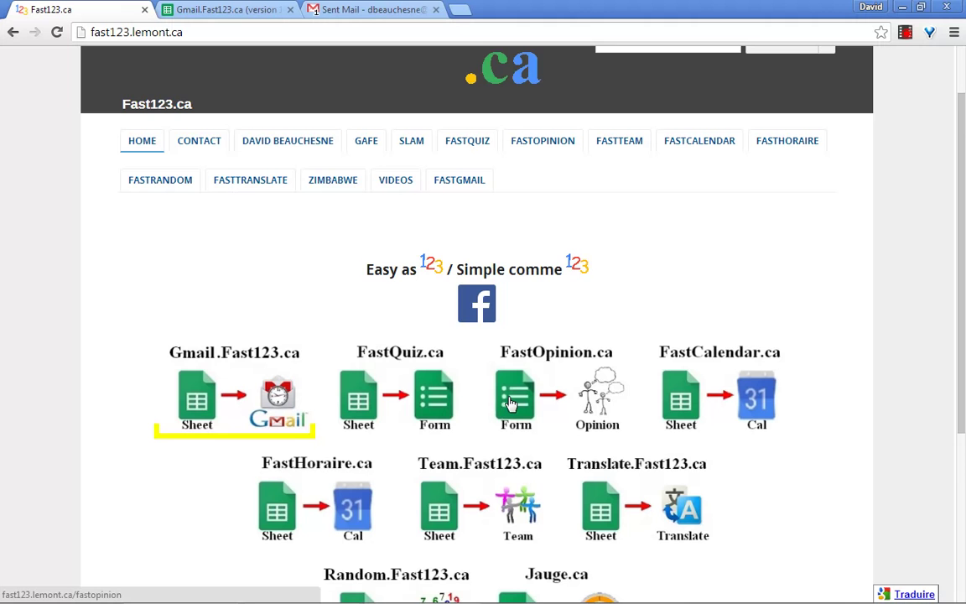
scroll(474, 401, down, 1)
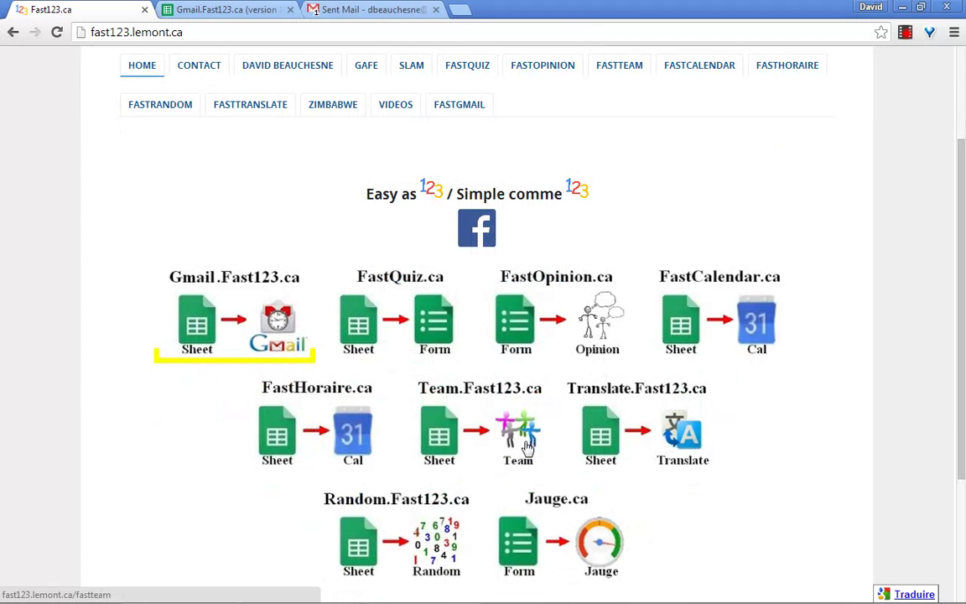
scroll(526, 450, up, 2)
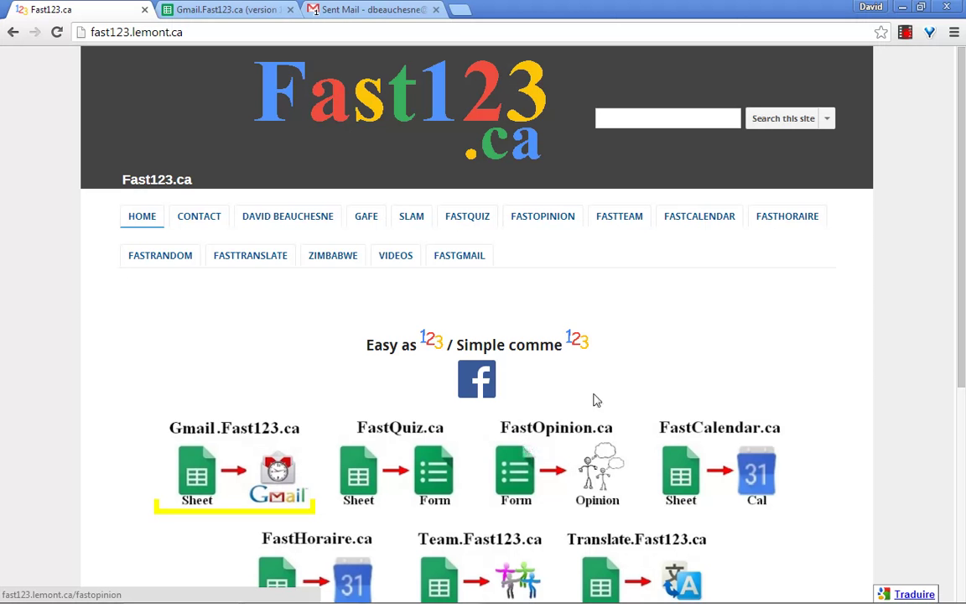
click(910, 34)
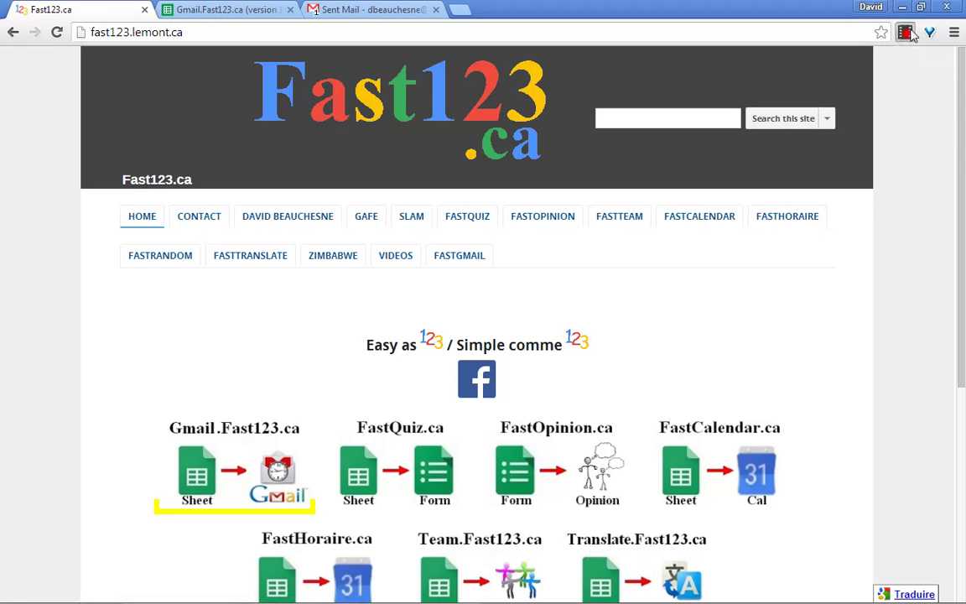